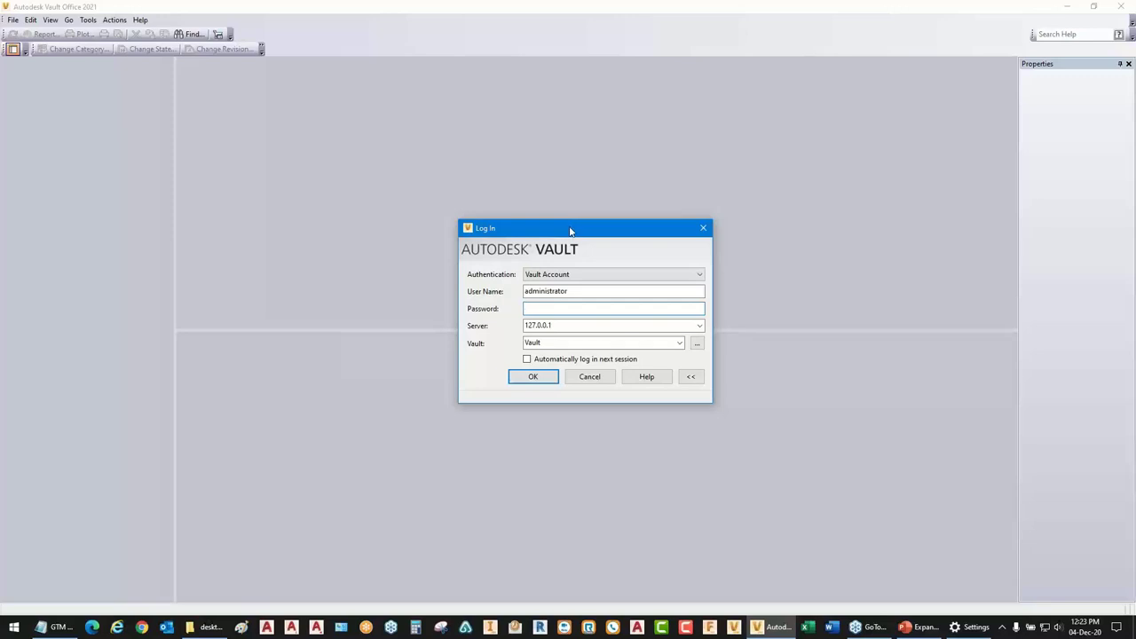
Log in to the vault and preview the drawing 631 INV 112340-INV.dwg in the 631 INV folder.
click(533, 378)
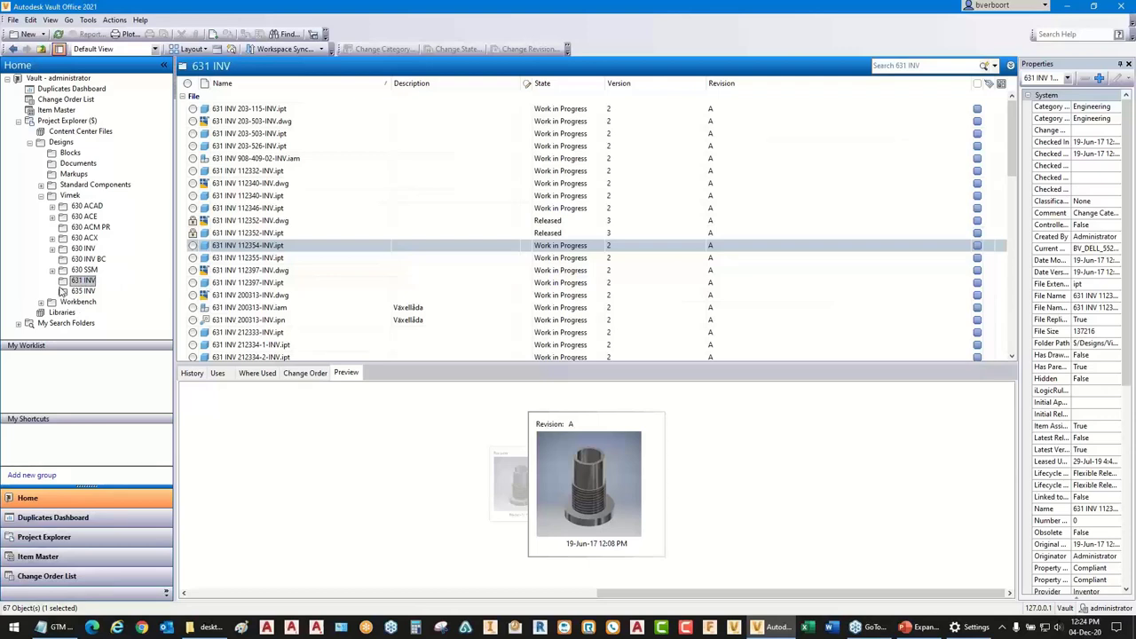
click(251, 208)
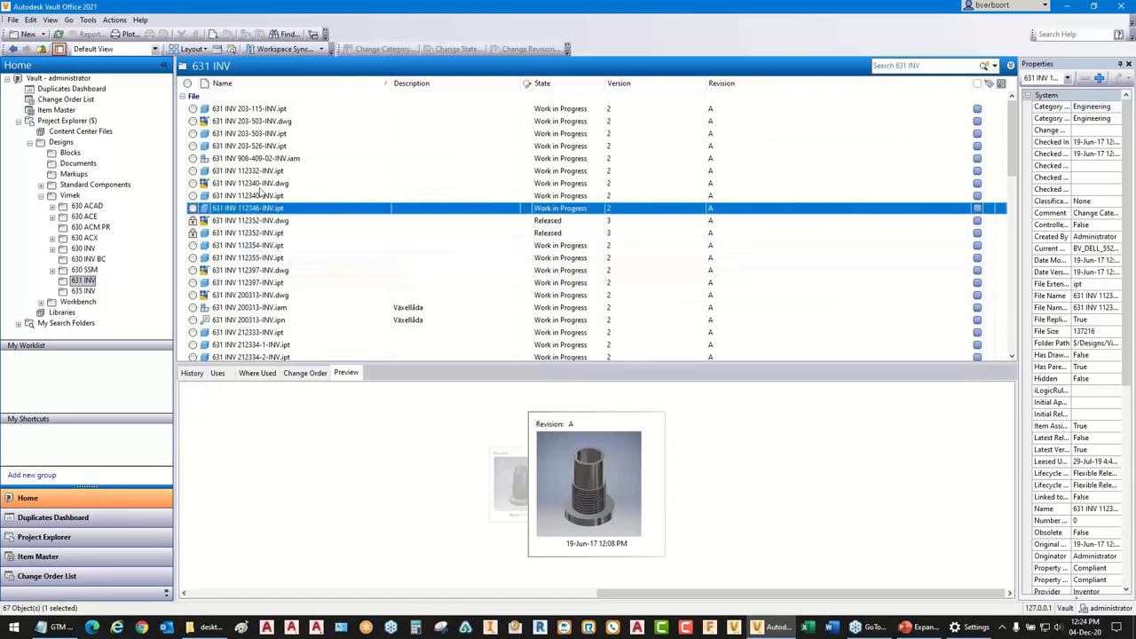
click(260, 183)
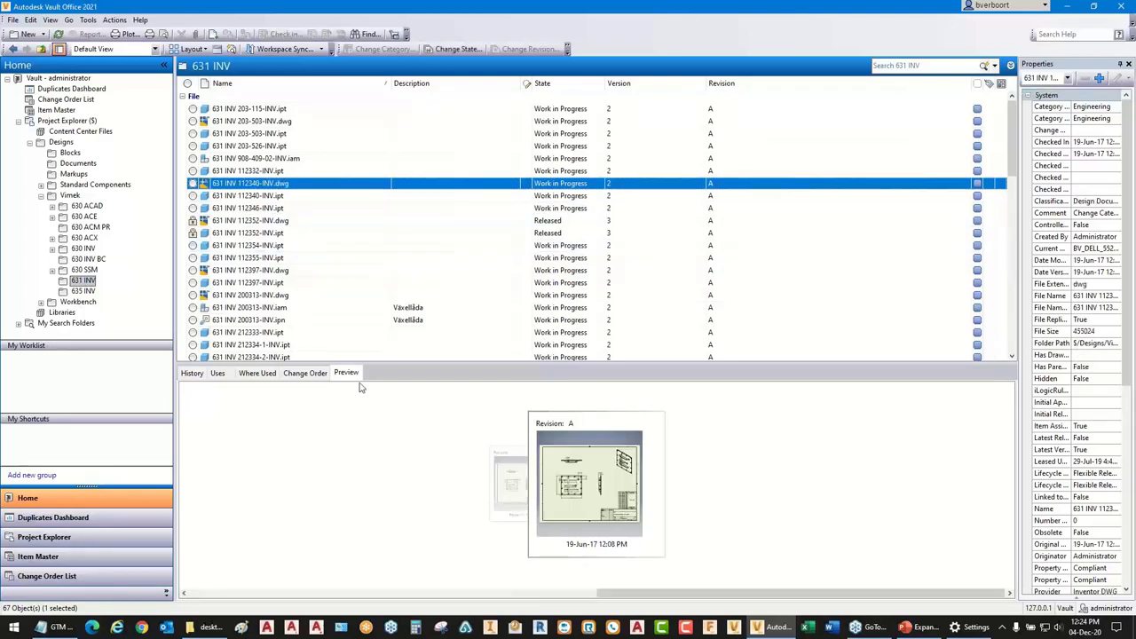
click(359, 383)
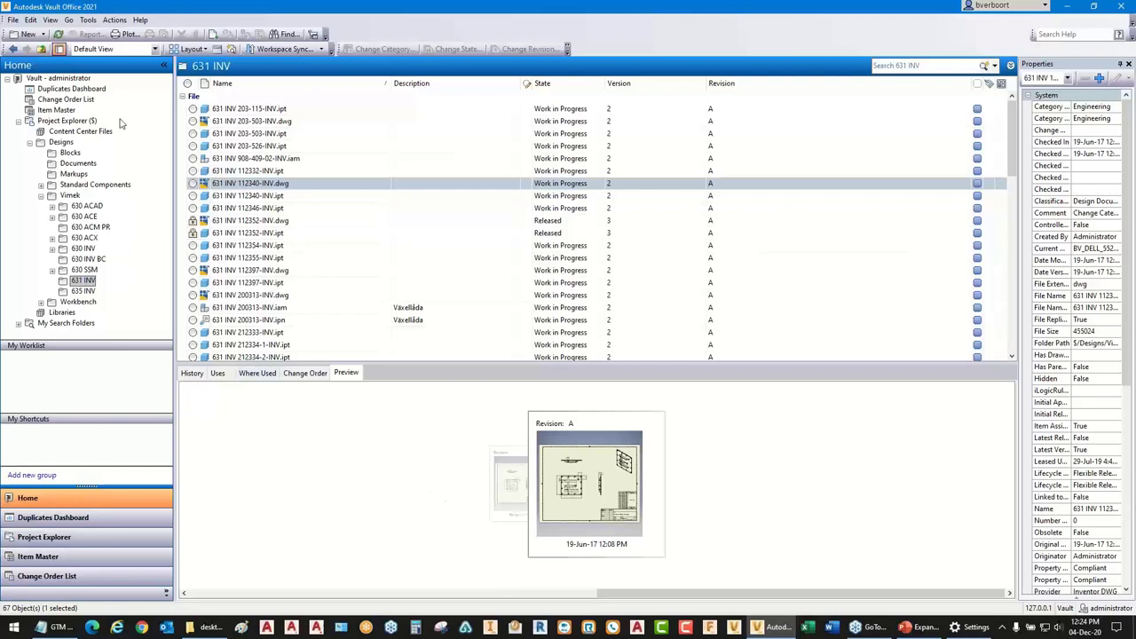
click(89, 20)
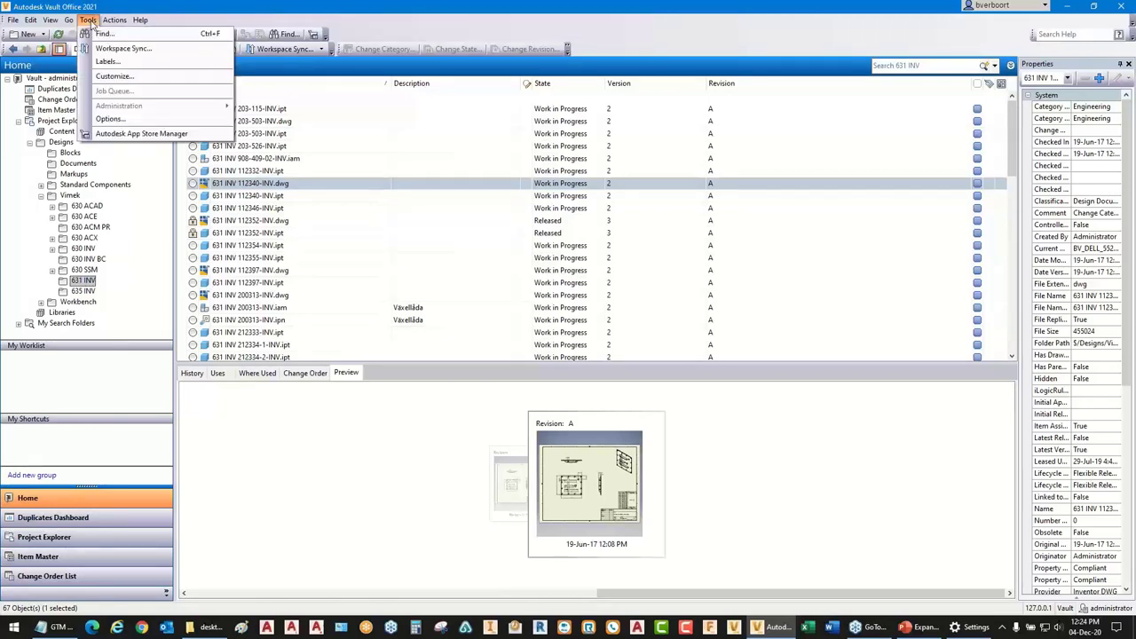
mouse_move(112, 25)
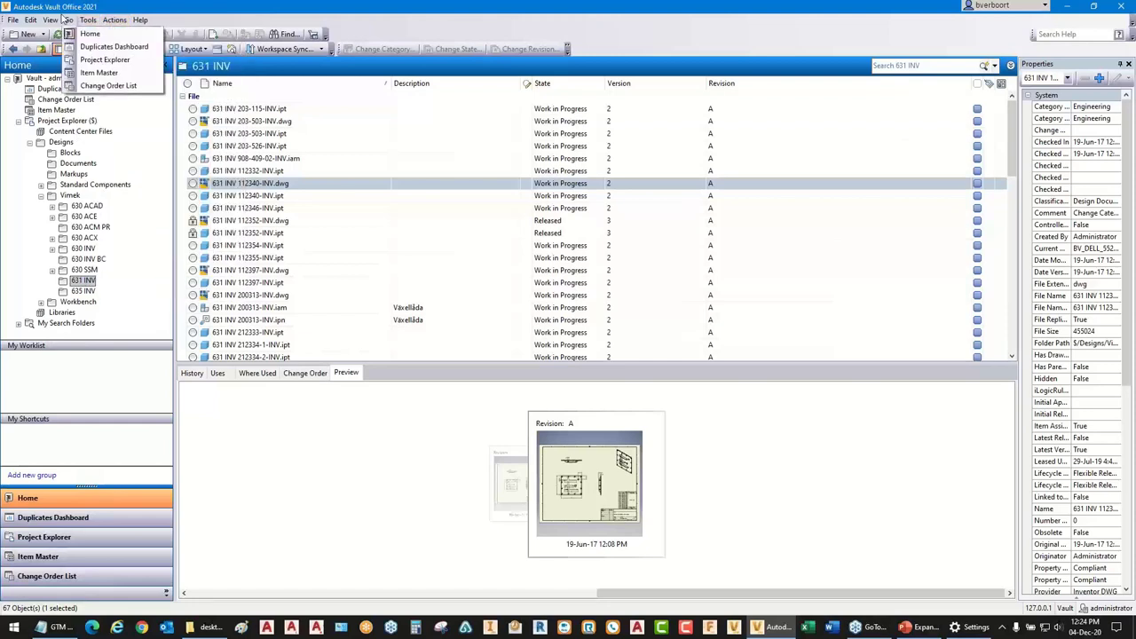
mouse_move(51, 21)
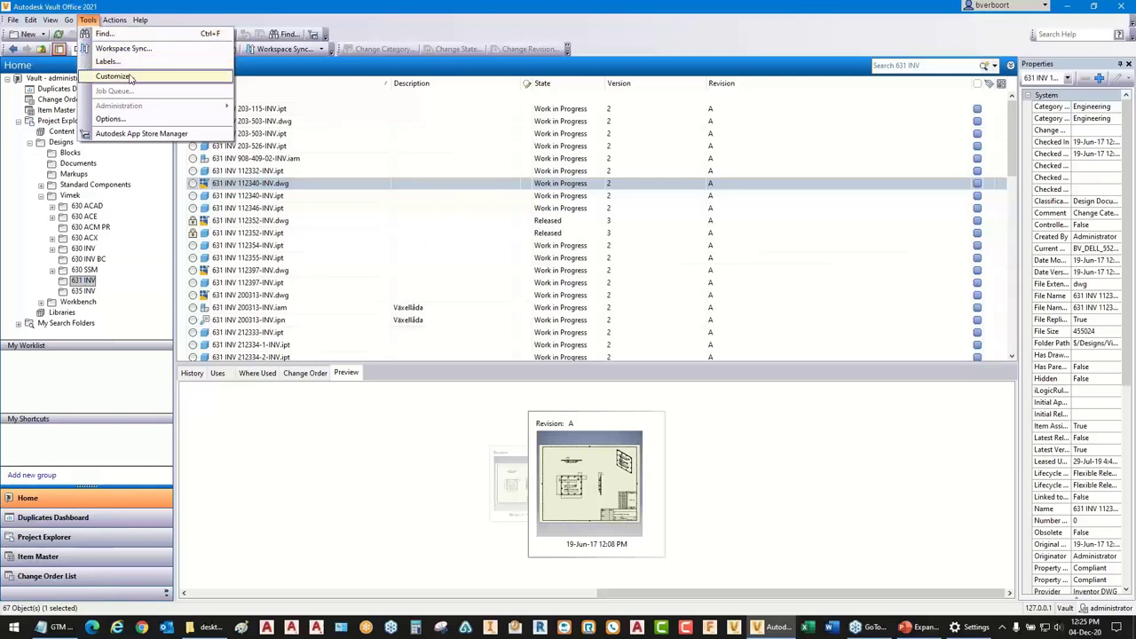
Examine which commands are available for the released part 631 INV 112352-INV.ipt.
click(224, 236)
click(229, 238)
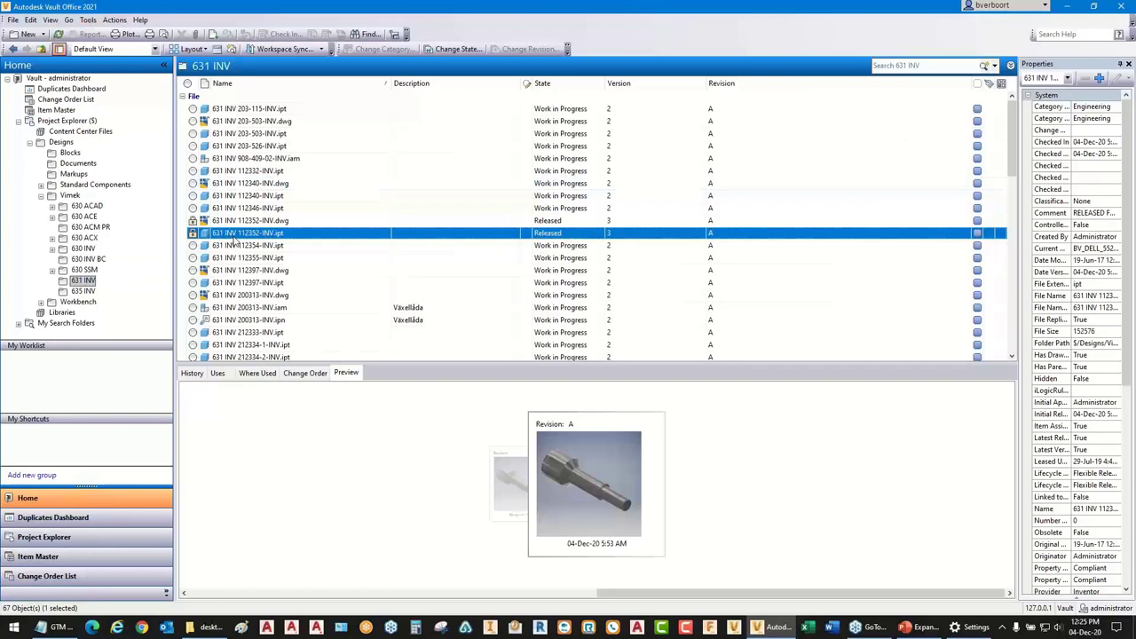
right_click(236, 240)
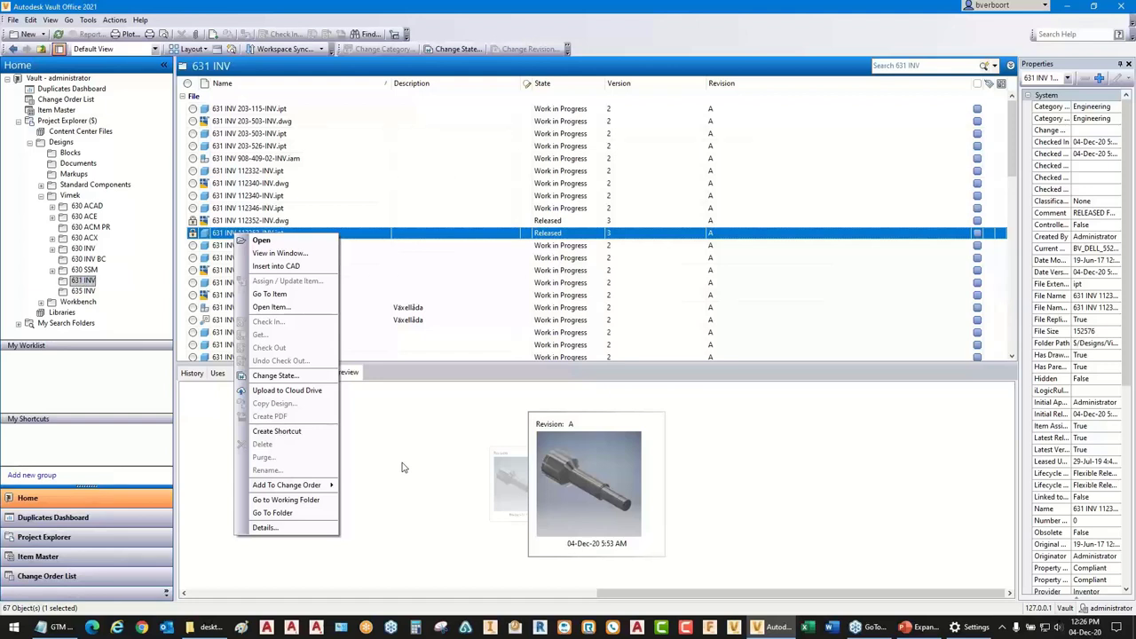
Change the lifecycle state of the part 631 INV 112340-INV.ipt to Released without changing its parent drawing's state.
click(254, 199)
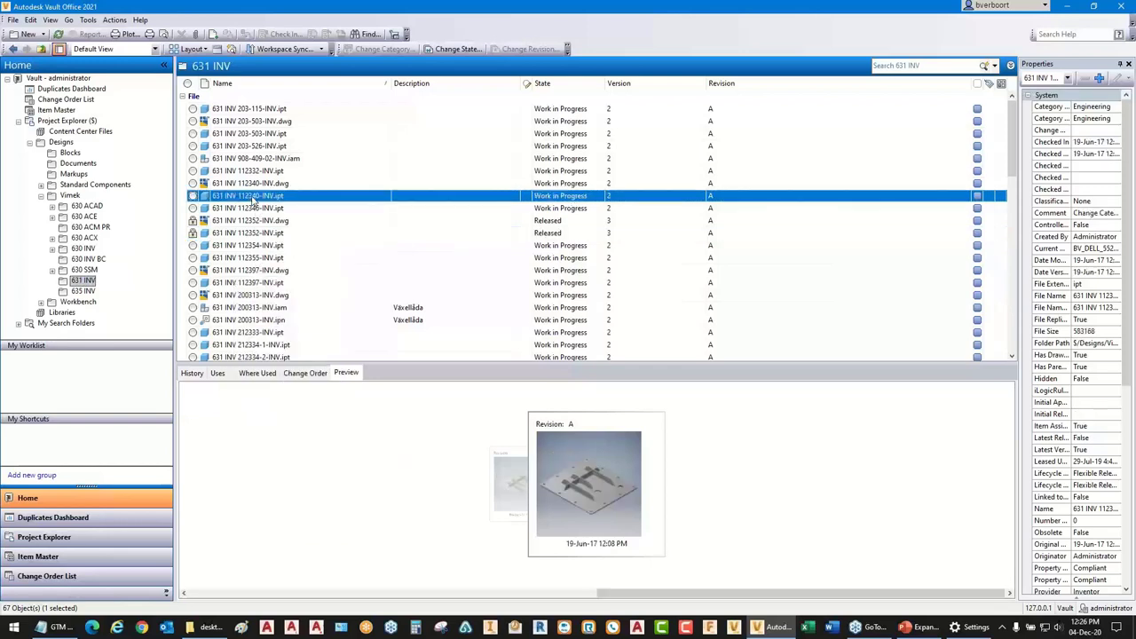
right_click(253, 201)
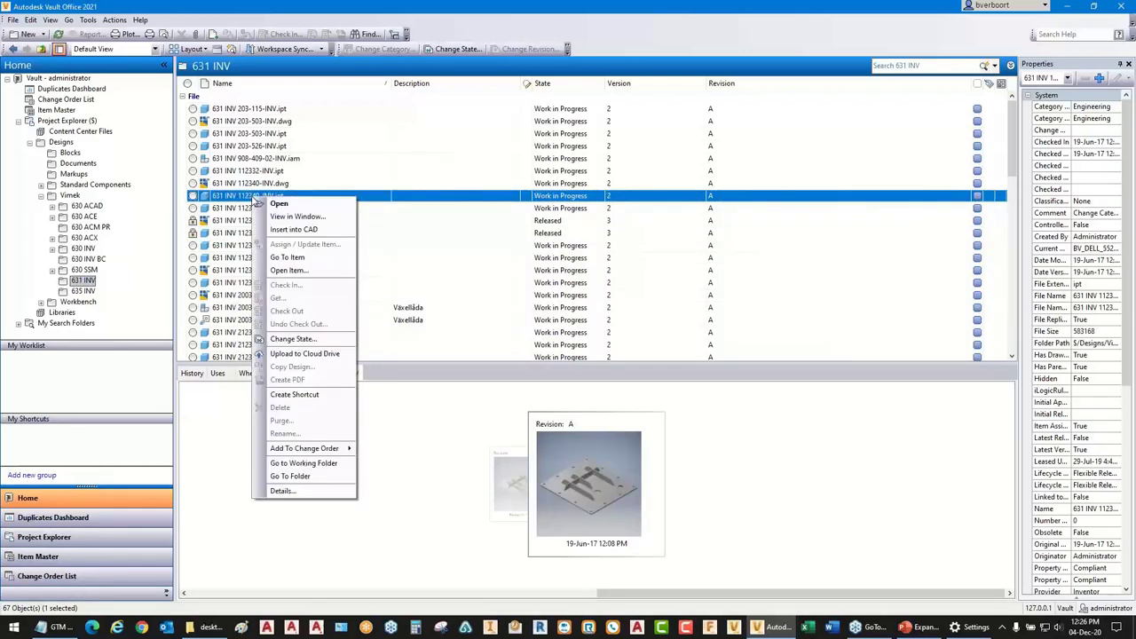
click(310, 340)
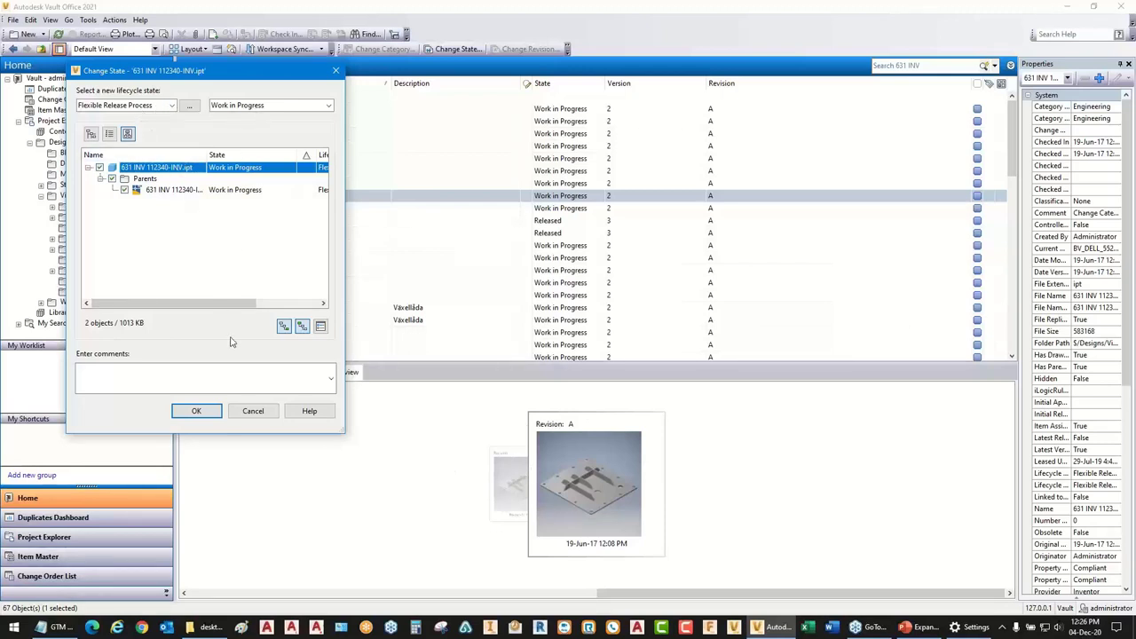
click(207, 413)
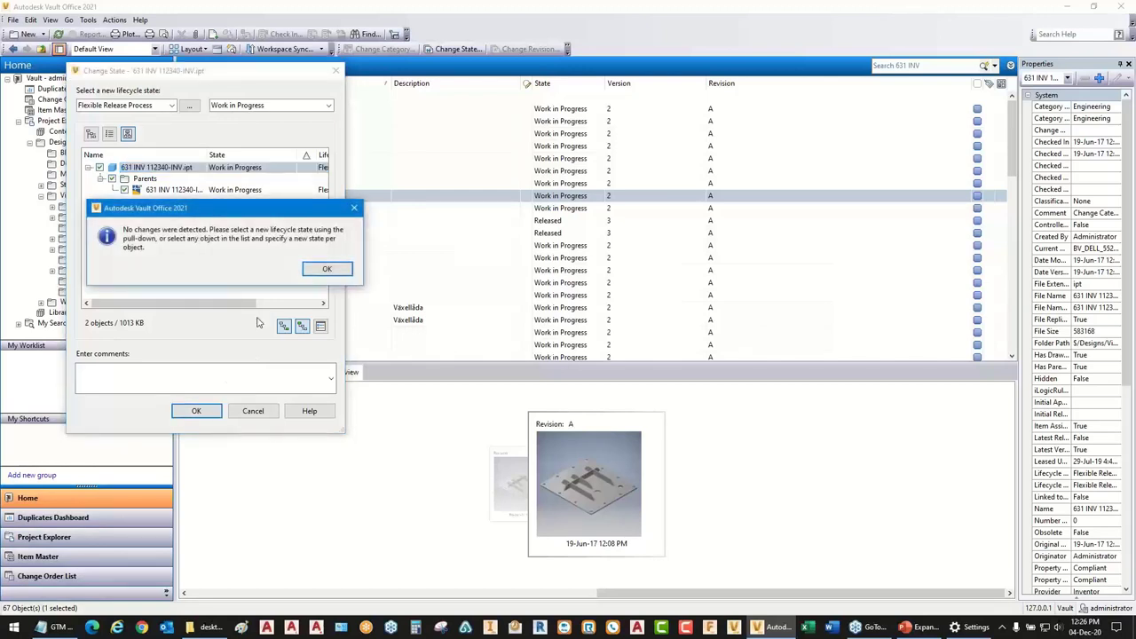
click(328, 269)
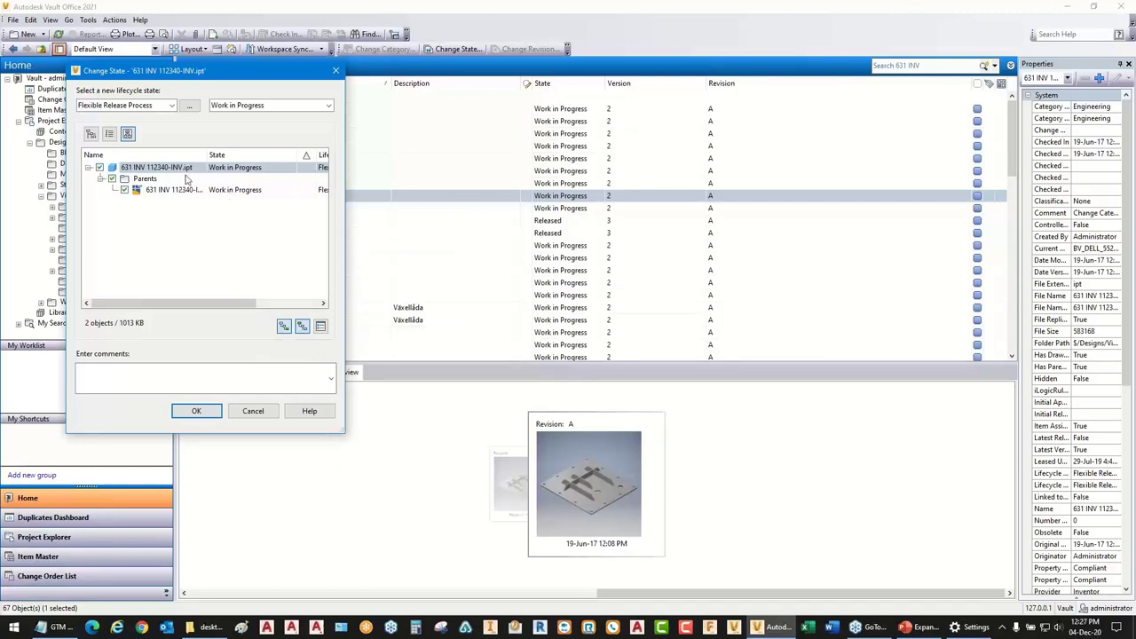
click(220, 169)
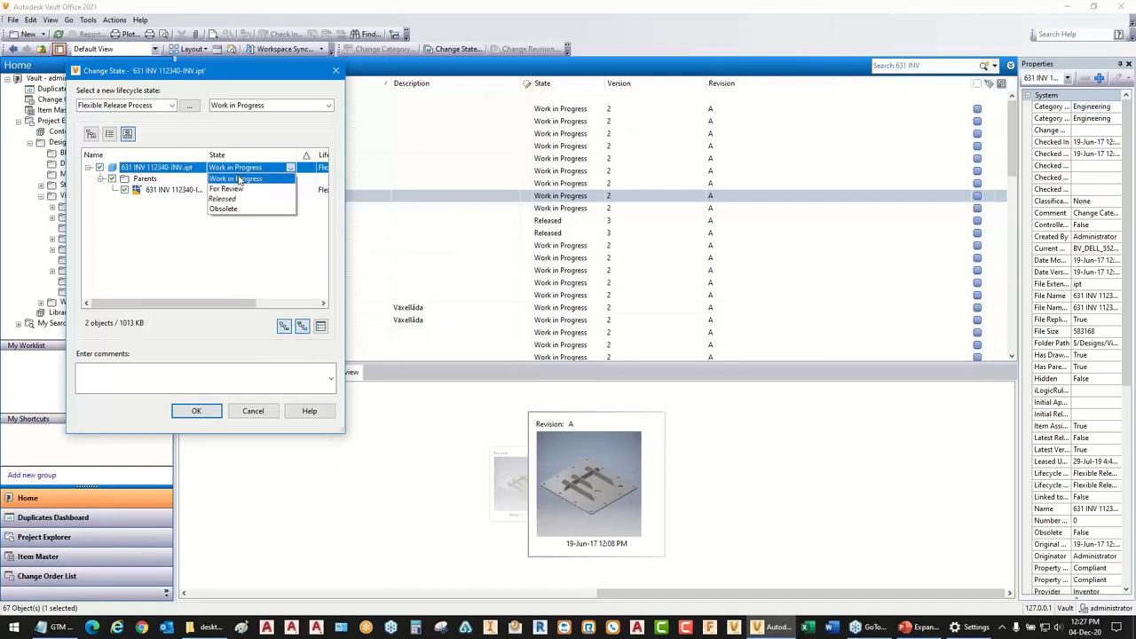
click(223, 199)
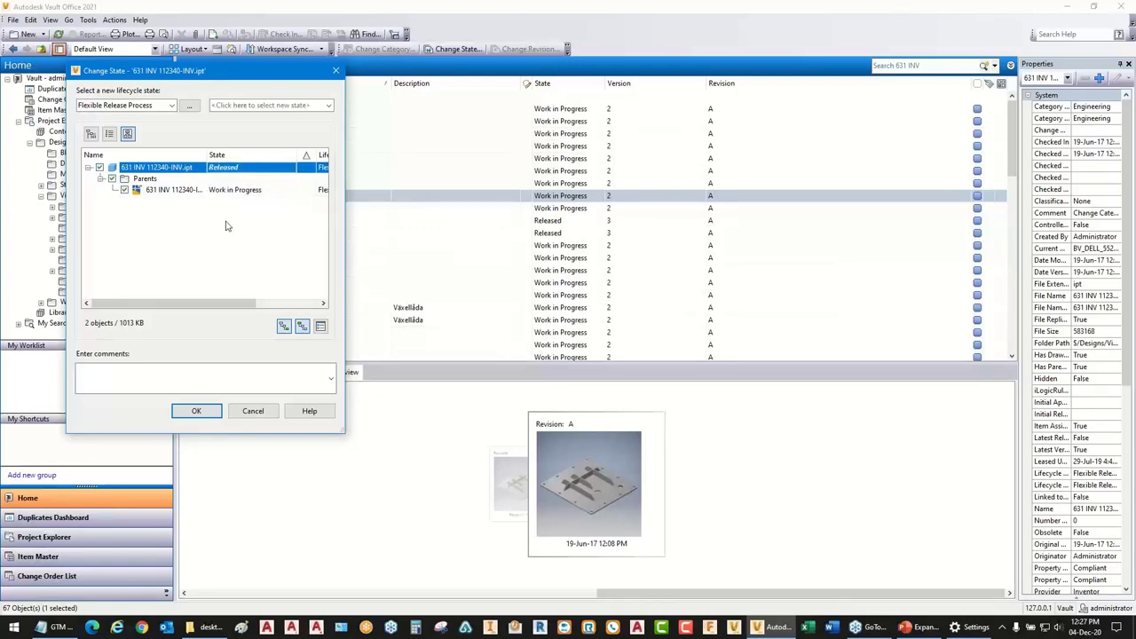
click(196, 412)
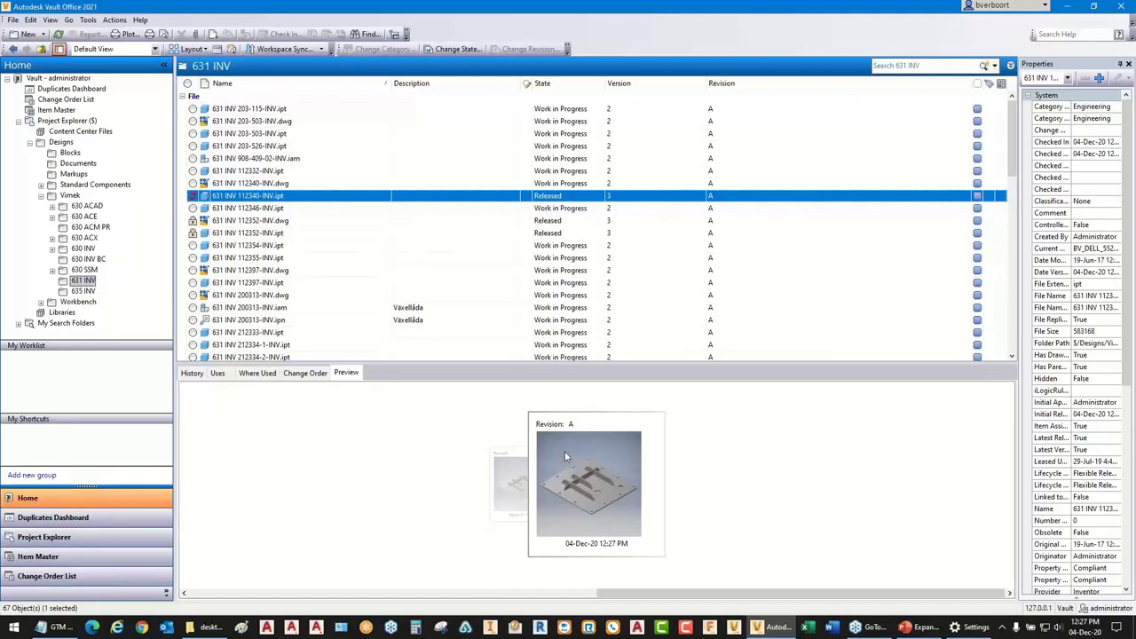
Load the full previews of the part 631 INV 112352-INV.ipt and the presentation 631 INV 200313-INV.ipn from their thumbnails.
click(250, 233)
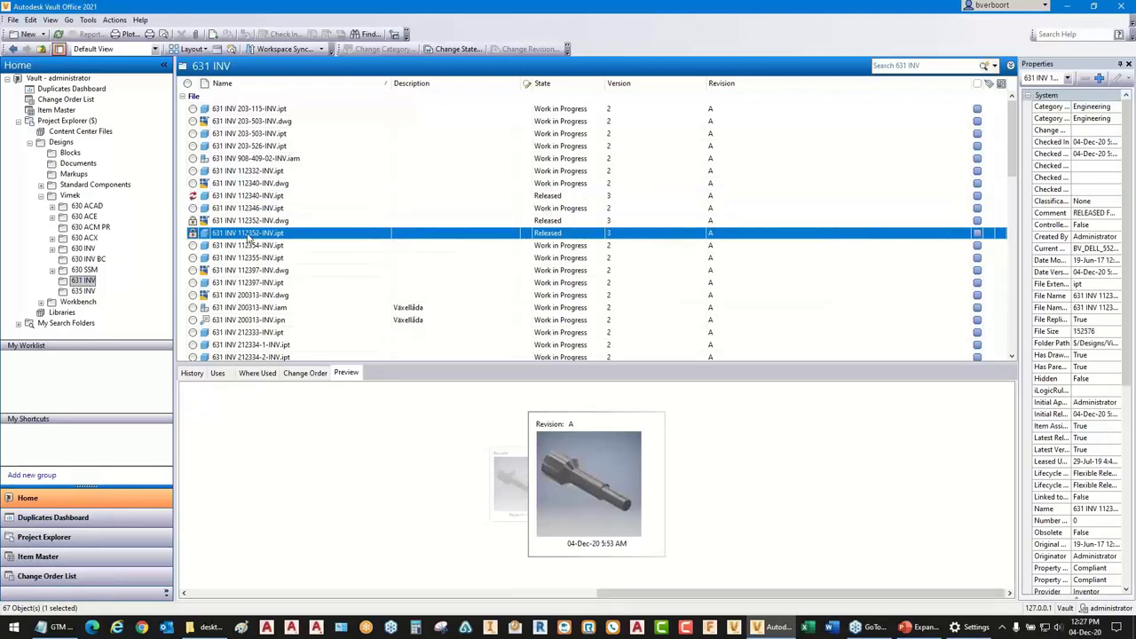
click(564, 439)
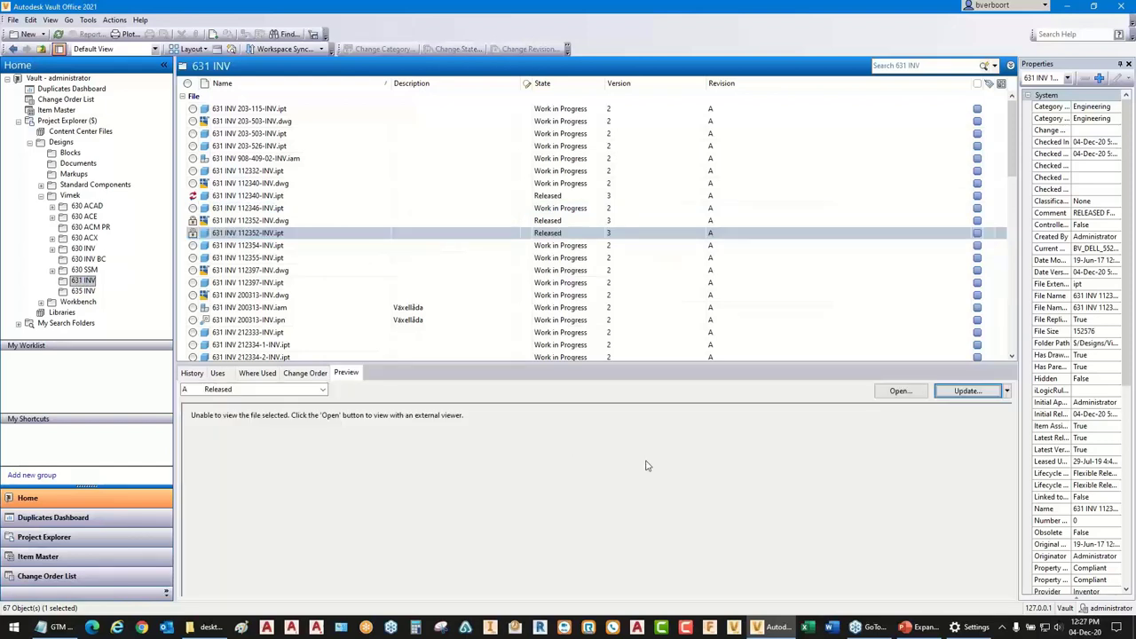
click(236, 321)
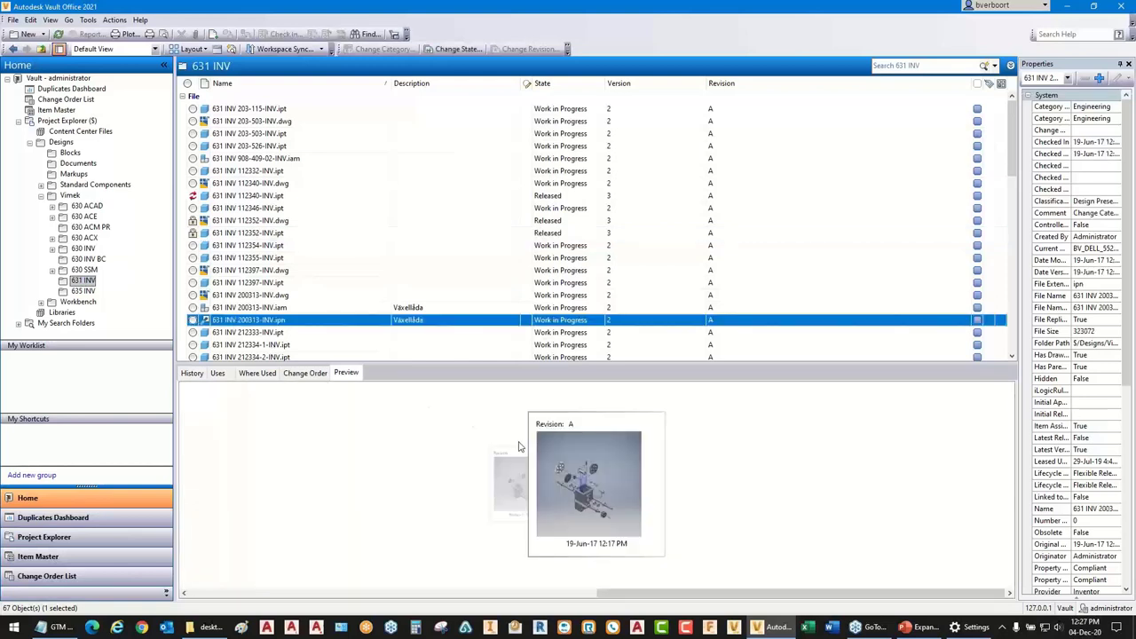
click(553, 440)
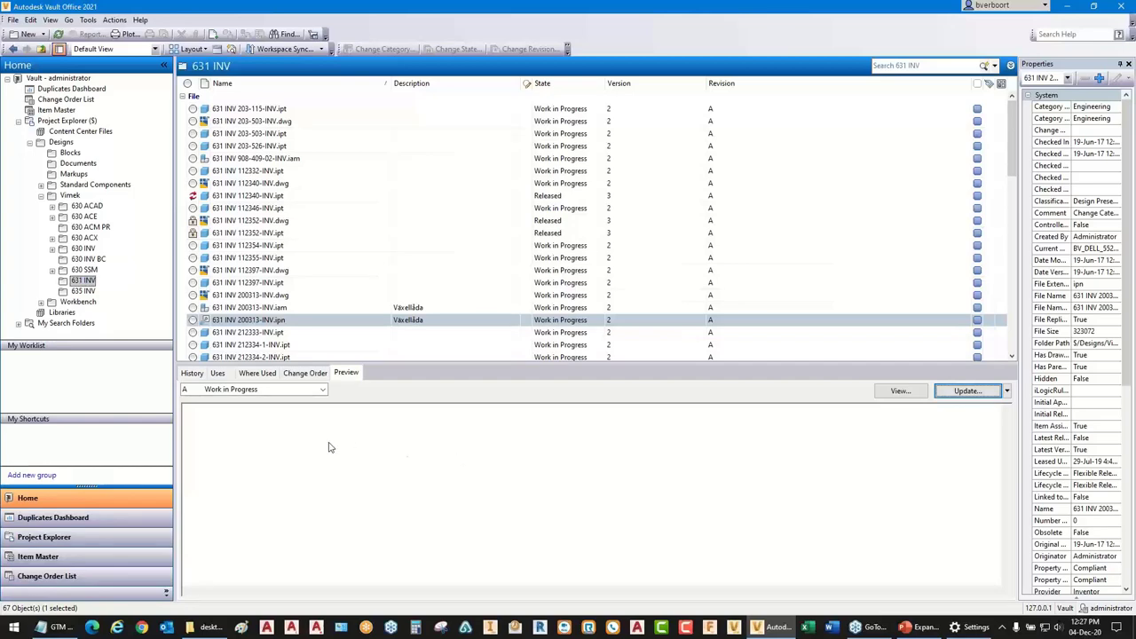
Preview the drawing 631 INV 200313-INV.dwg and examine its assembly view, title block and parts list up close.
click(250, 296)
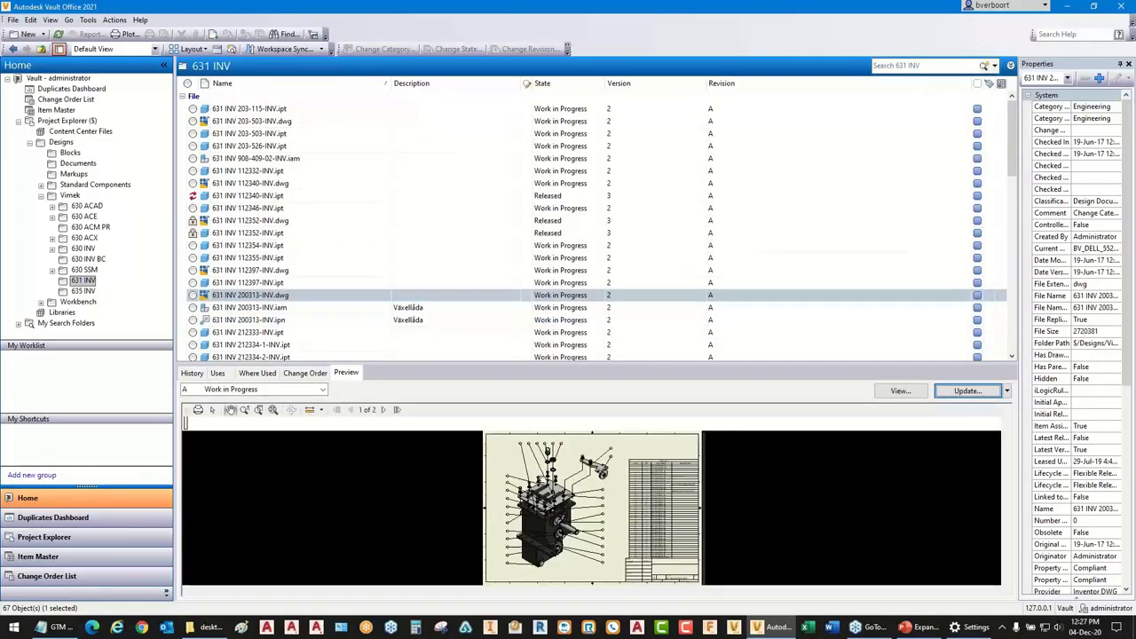
scroll(555, 488, down, 2)
scroll(558, 488, up, 4)
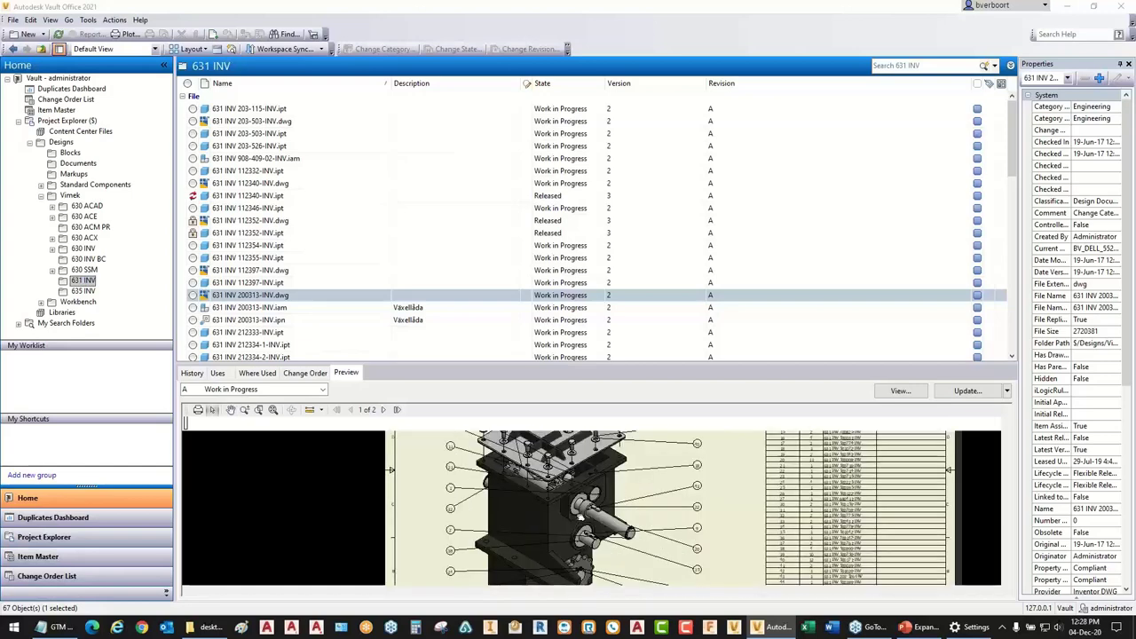
scroll(611, 515, up, 4)
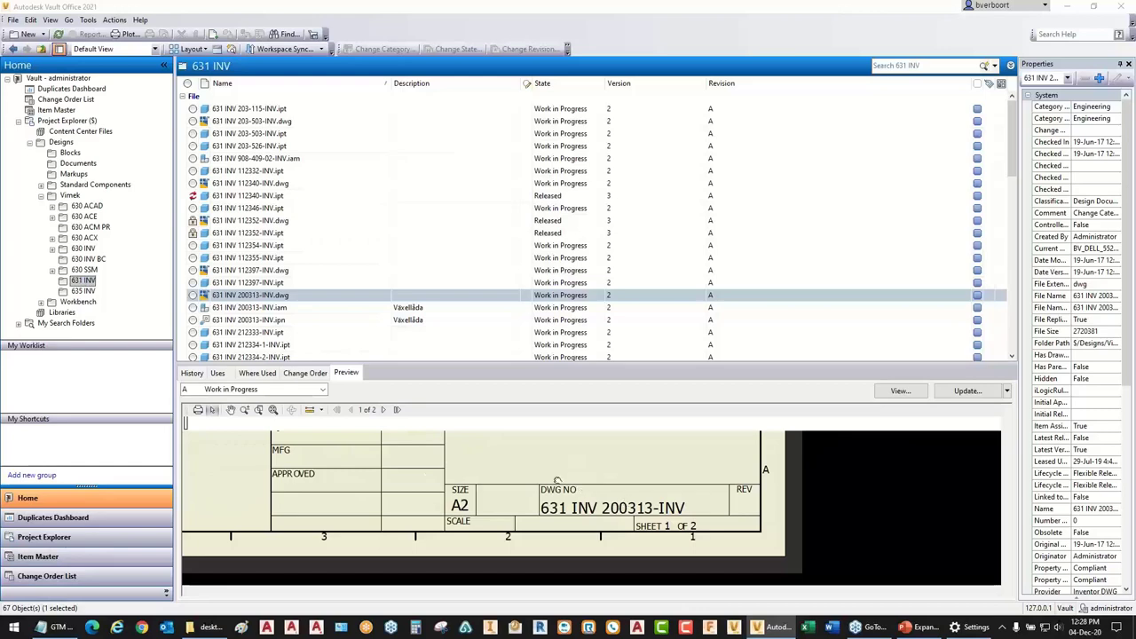
scroll(609, 526, up, 2)
scroll(609, 537, down, 1)
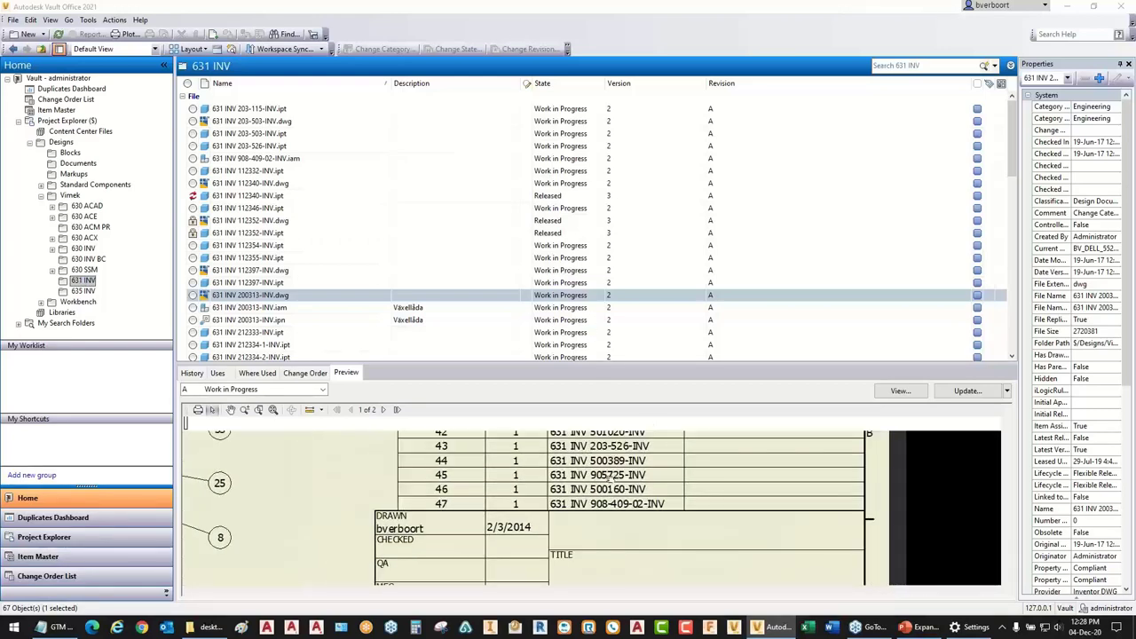
scroll(621, 532, down, 3)
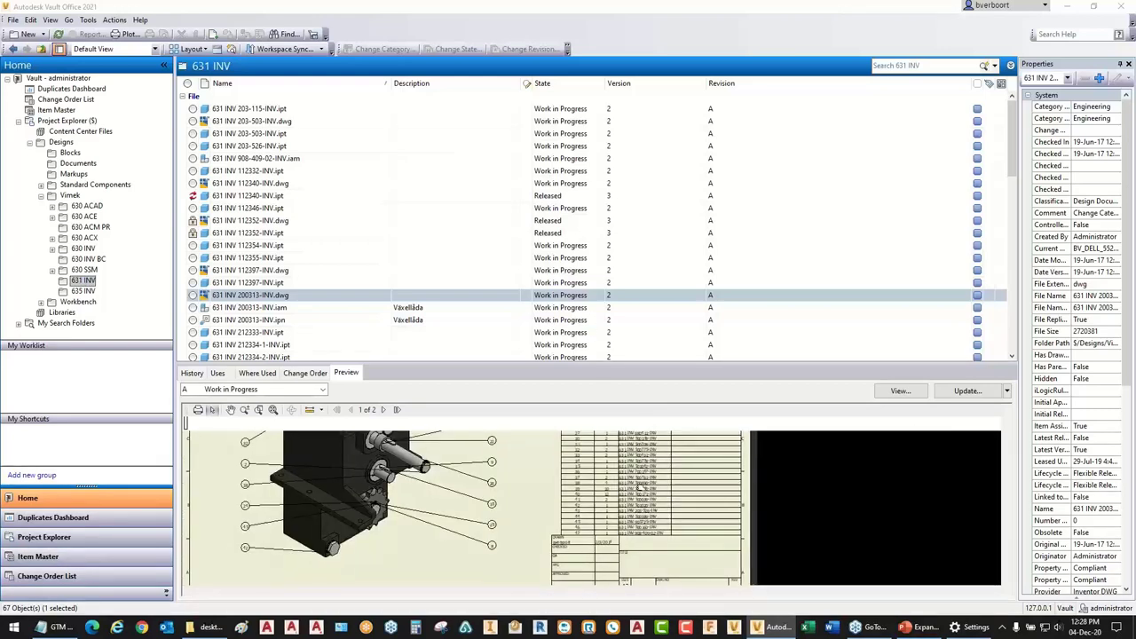
scroll(644, 526, up, 1)
scroll(691, 483, down, 1)
scroll(692, 483, up, 1)
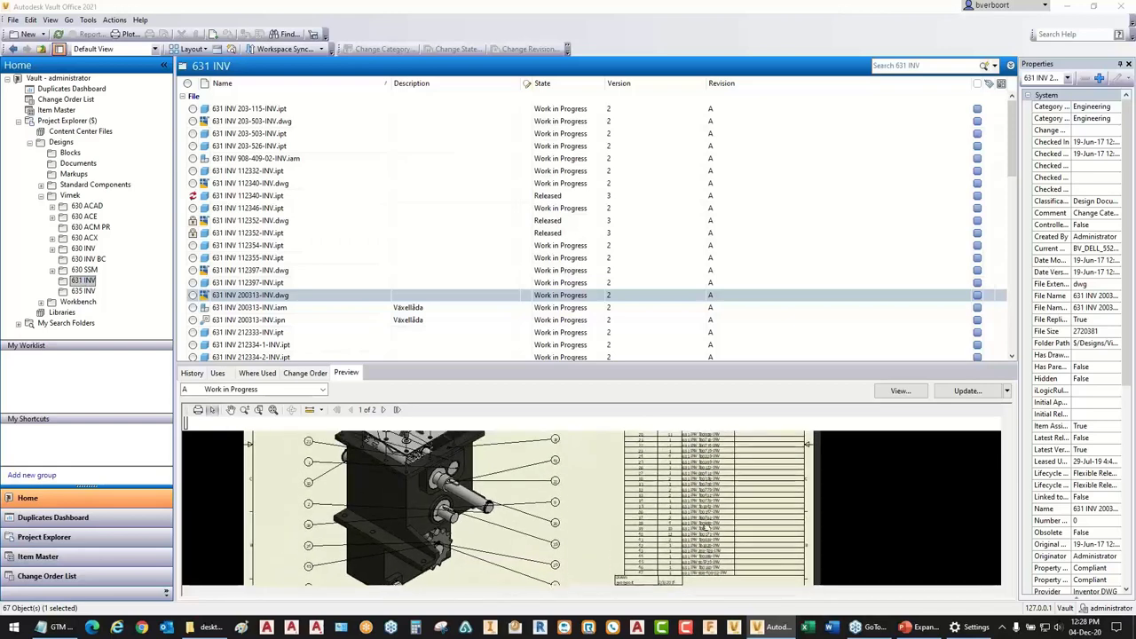
scroll(706, 526, down, 1)
scroll(706, 526, up, 1)
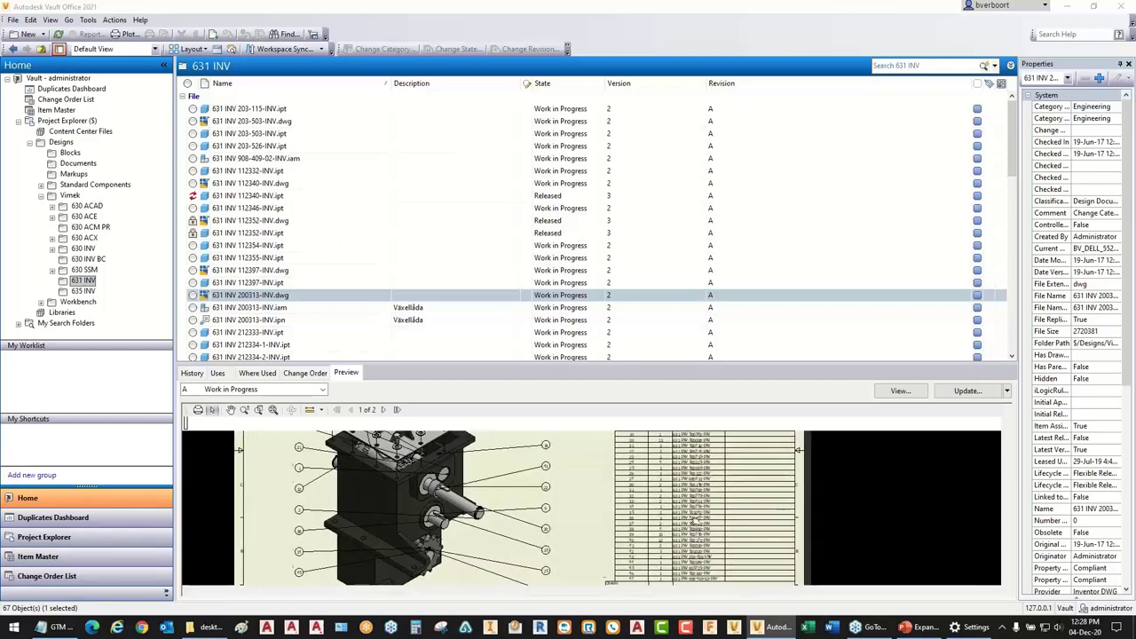
scroll(700, 512, down, 1)
scroll(699, 513, up, 1)
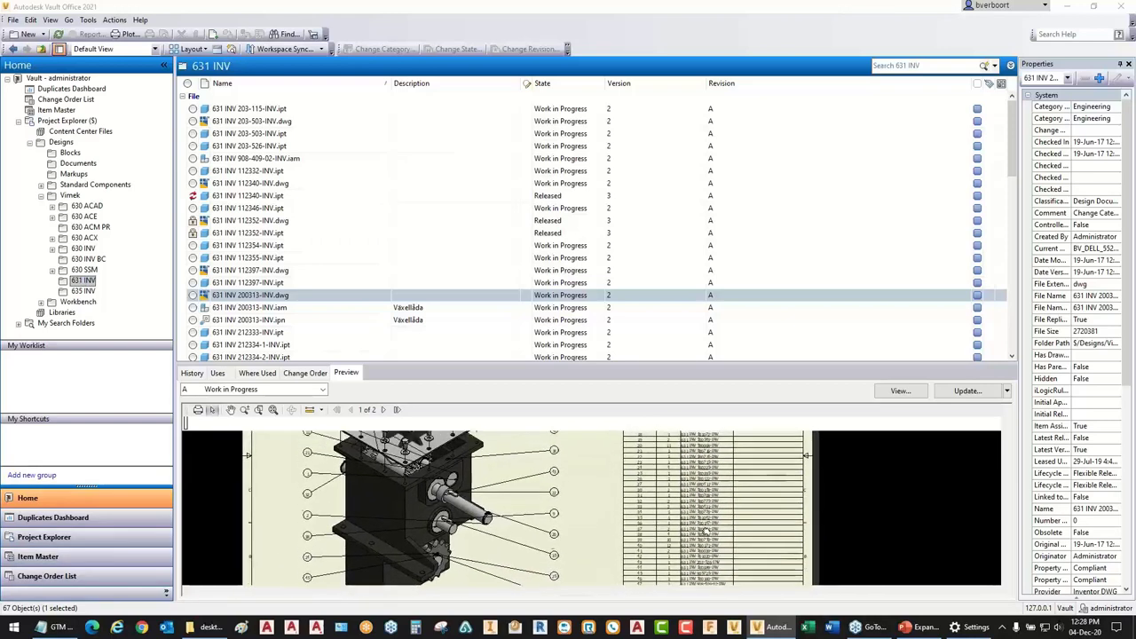
scroll(700, 512, down, 1)
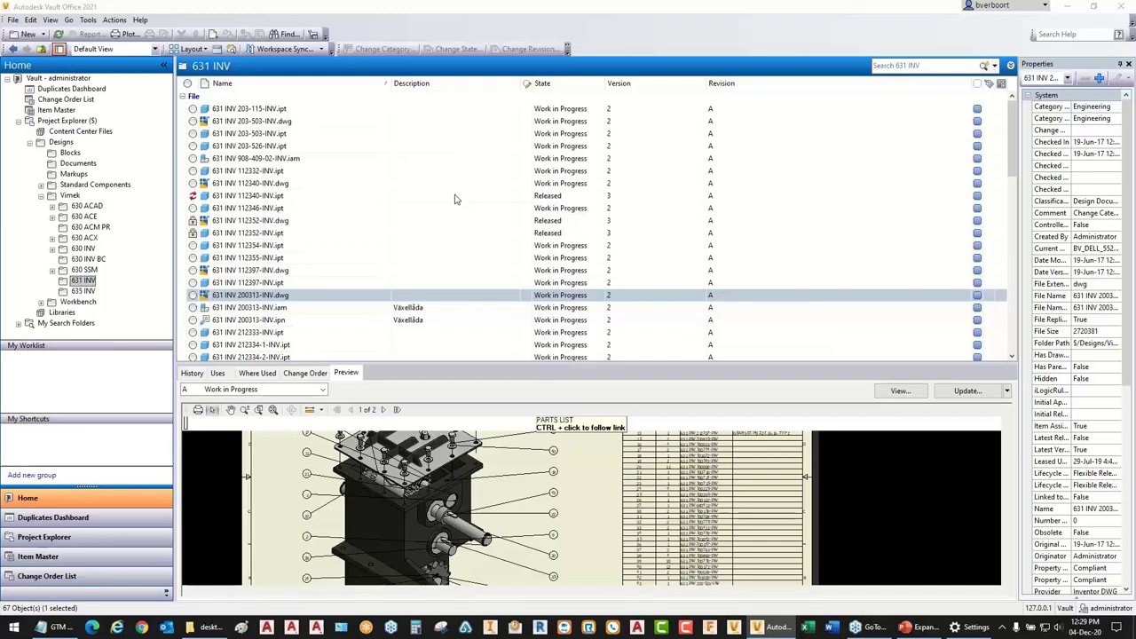
Minimize the Vault window, switch to Internet Explorer and display its browser tool commands.
click(1066, 10)
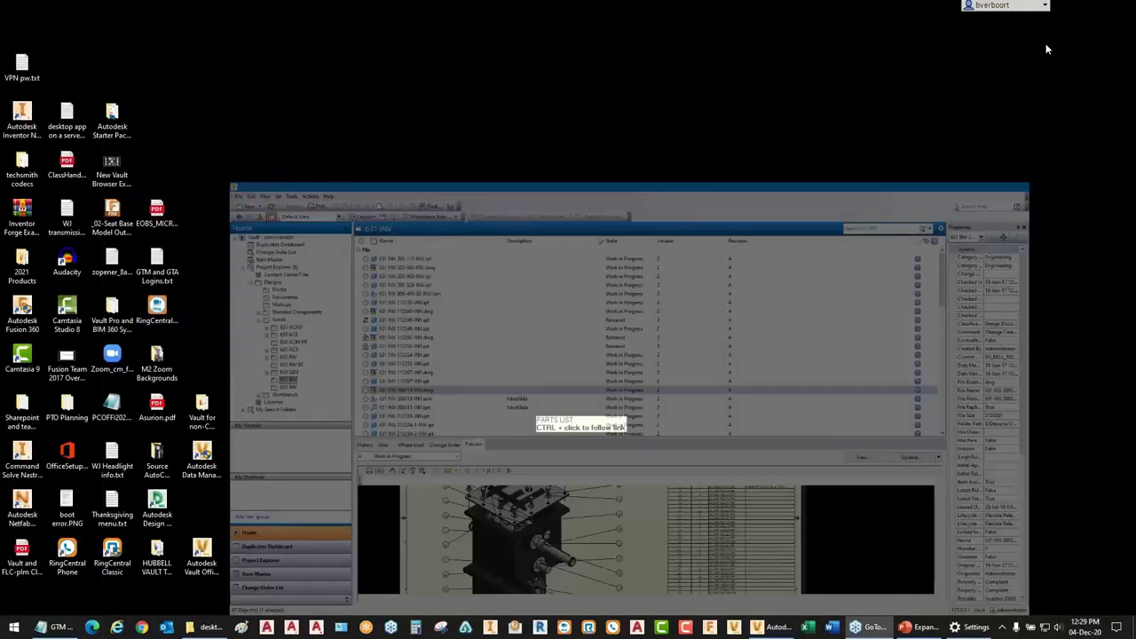
click(139, 624)
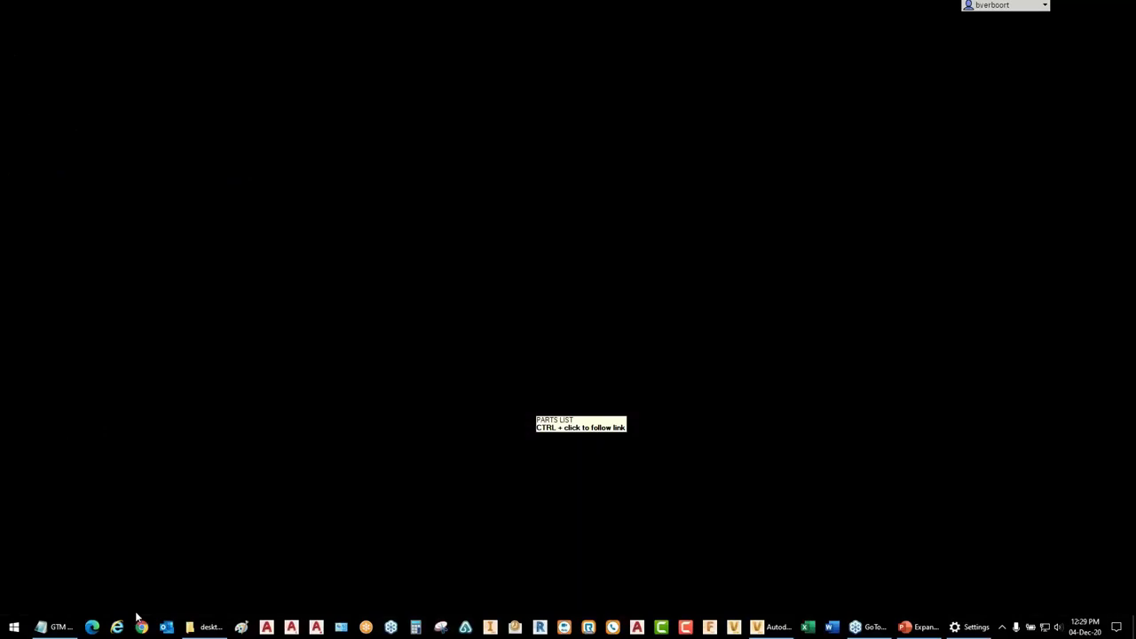
click(196, 629)
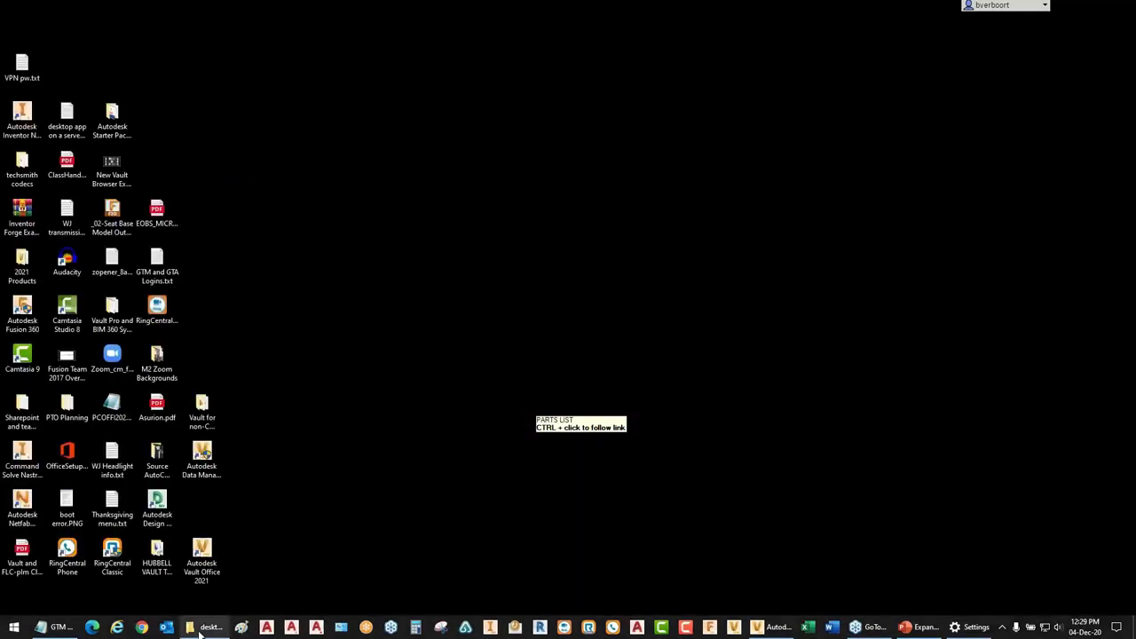
click(116, 627)
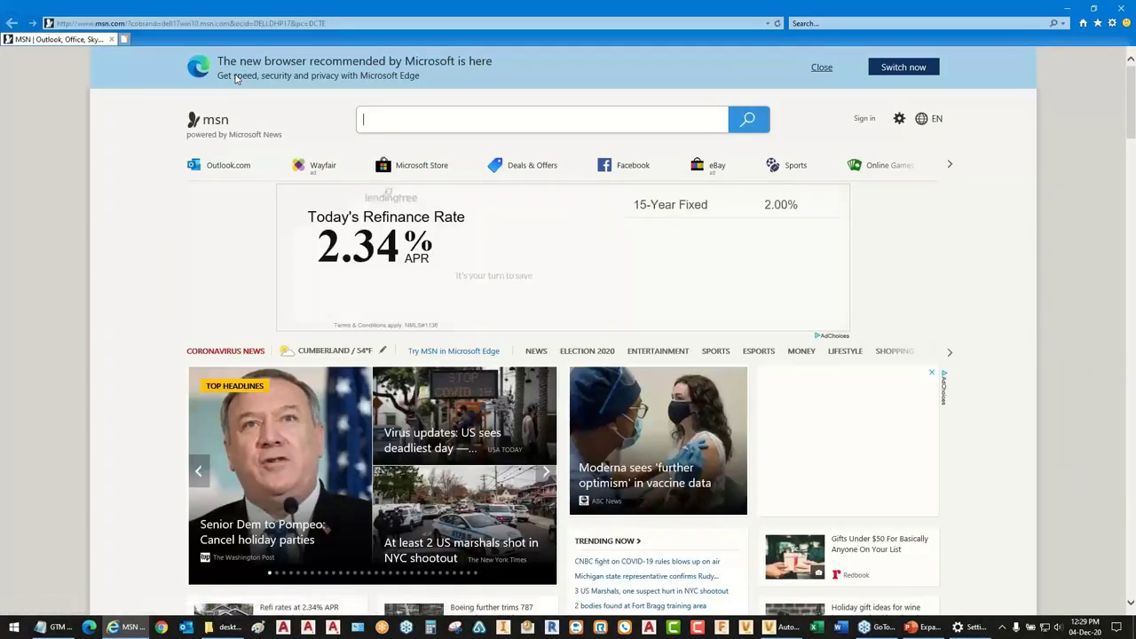
click(1112, 26)
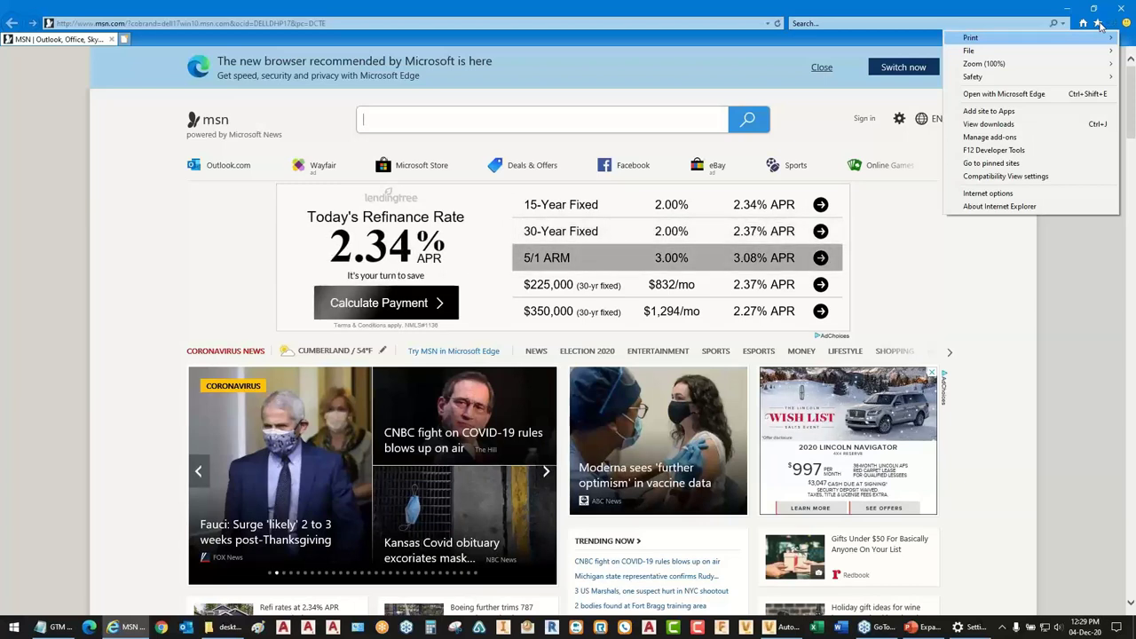
Open the Autodesk Vault page from the browser favorites and sign in to the vault with read-only access.
click(1100, 25)
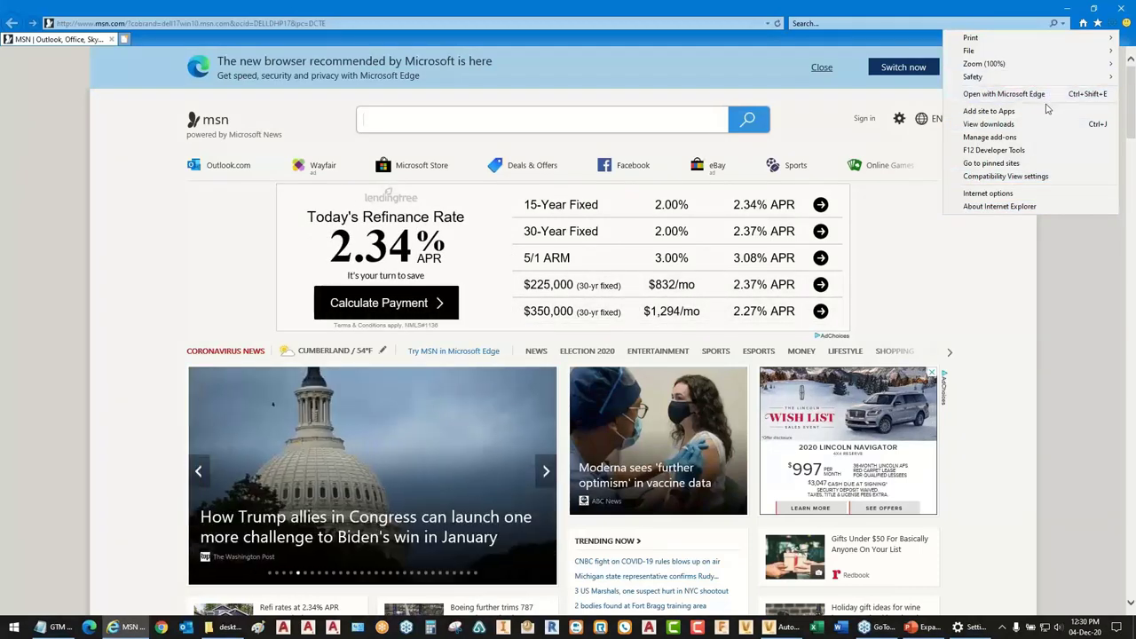
click(1101, 27)
click(1100, 27)
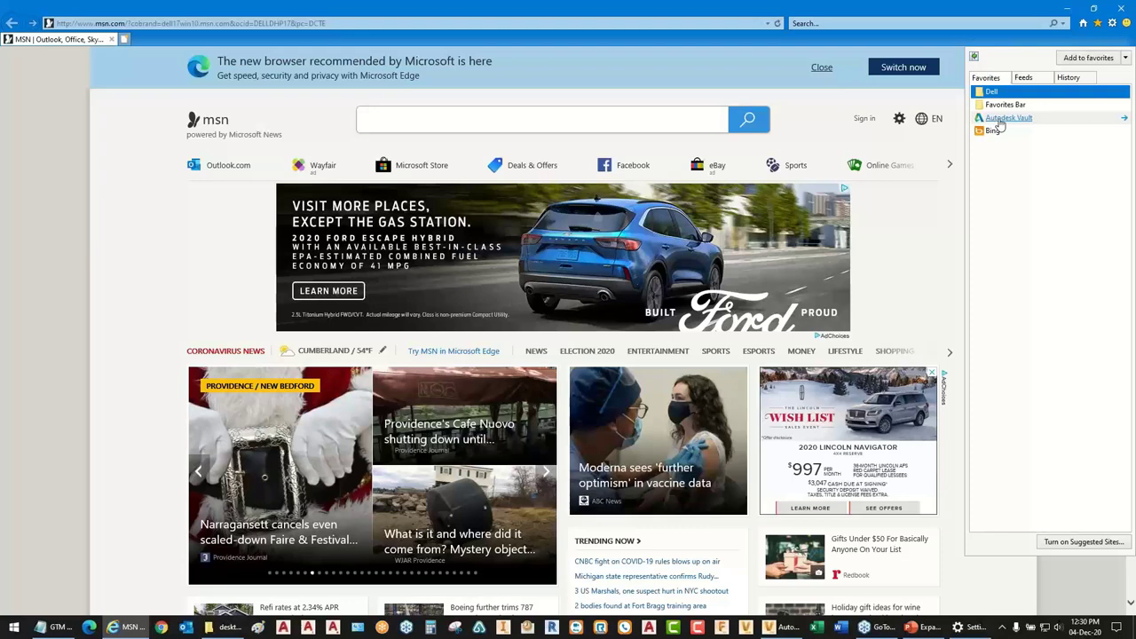
click(999, 123)
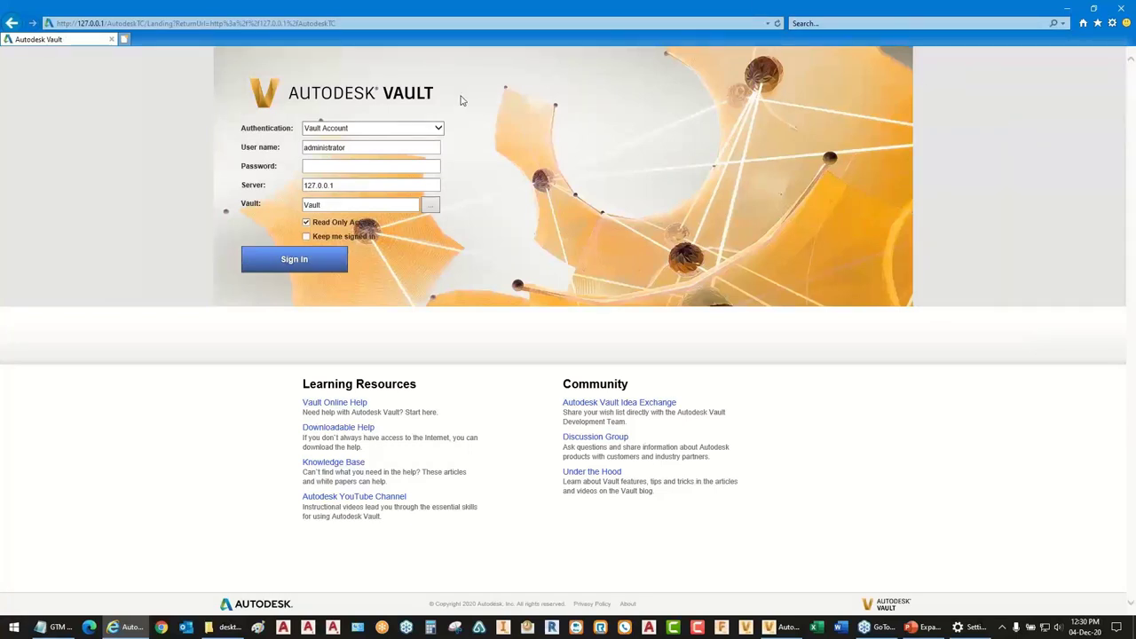
click(302, 261)
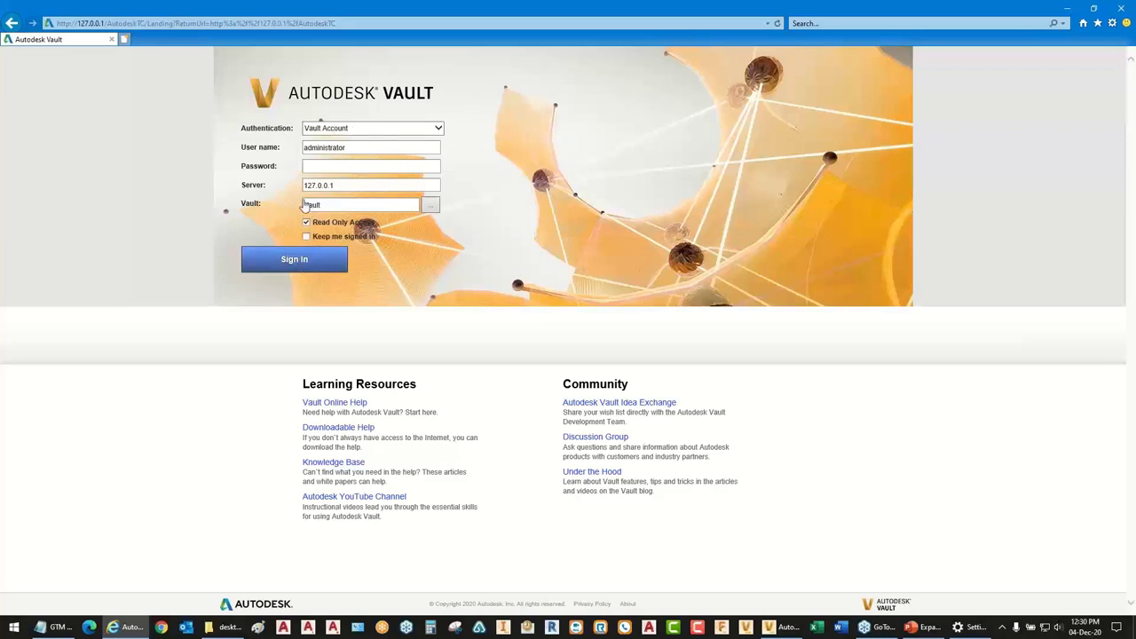
click(301, 263)
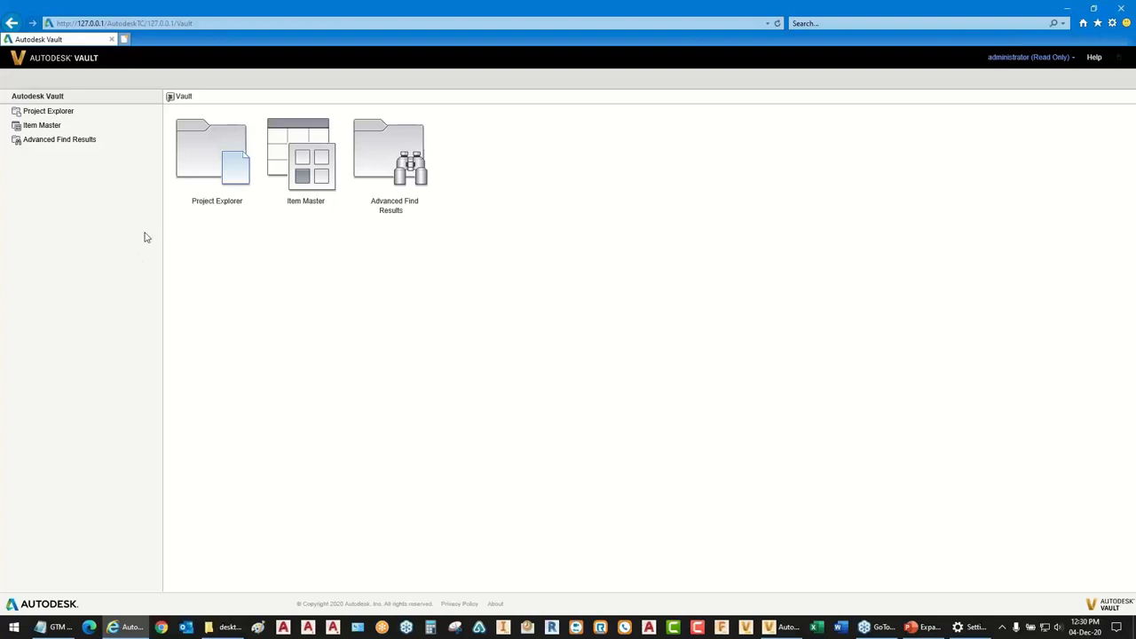
Browse in Project Explorer through Designs and Vimek to the 631 INV folder and activate its search field.
click(44, 129)
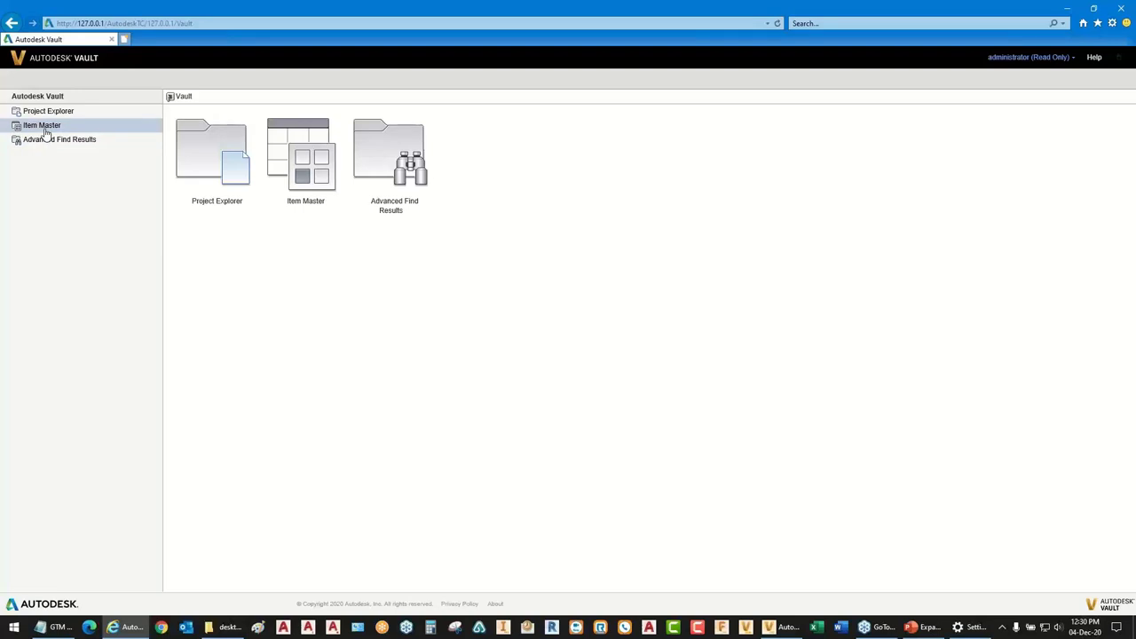
click(44, 111)
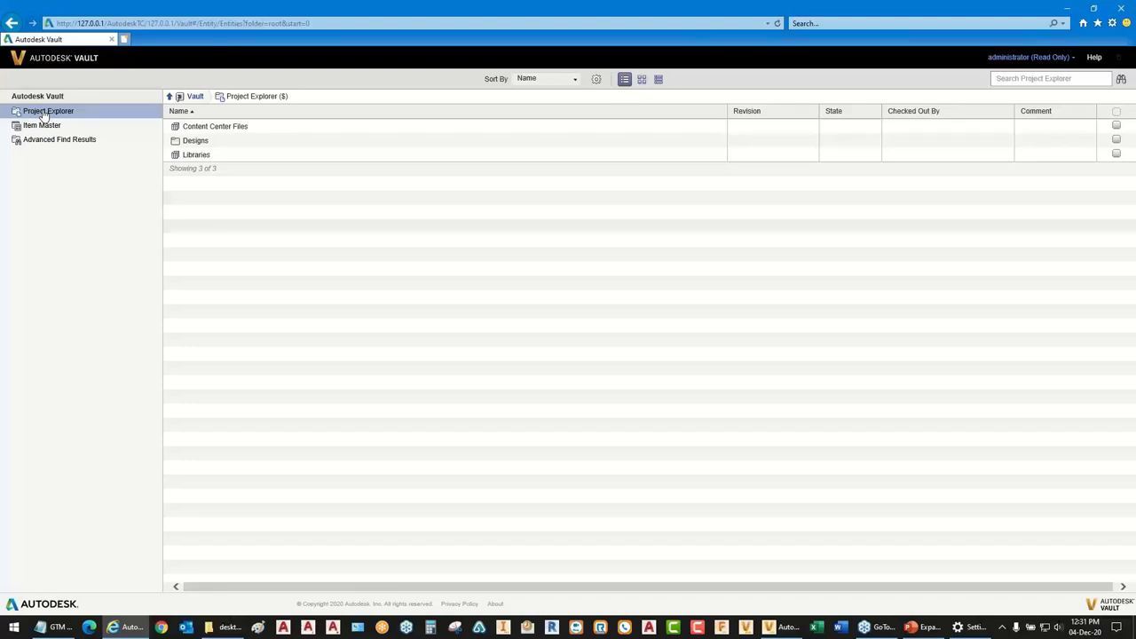
click(196, 142)
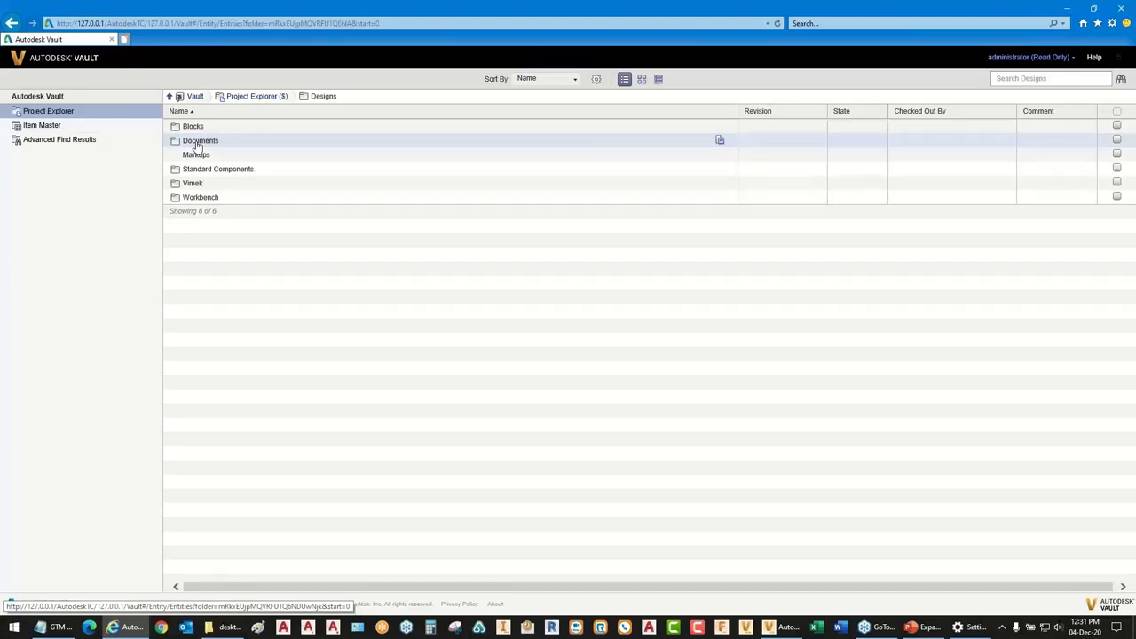
click(191, 185)
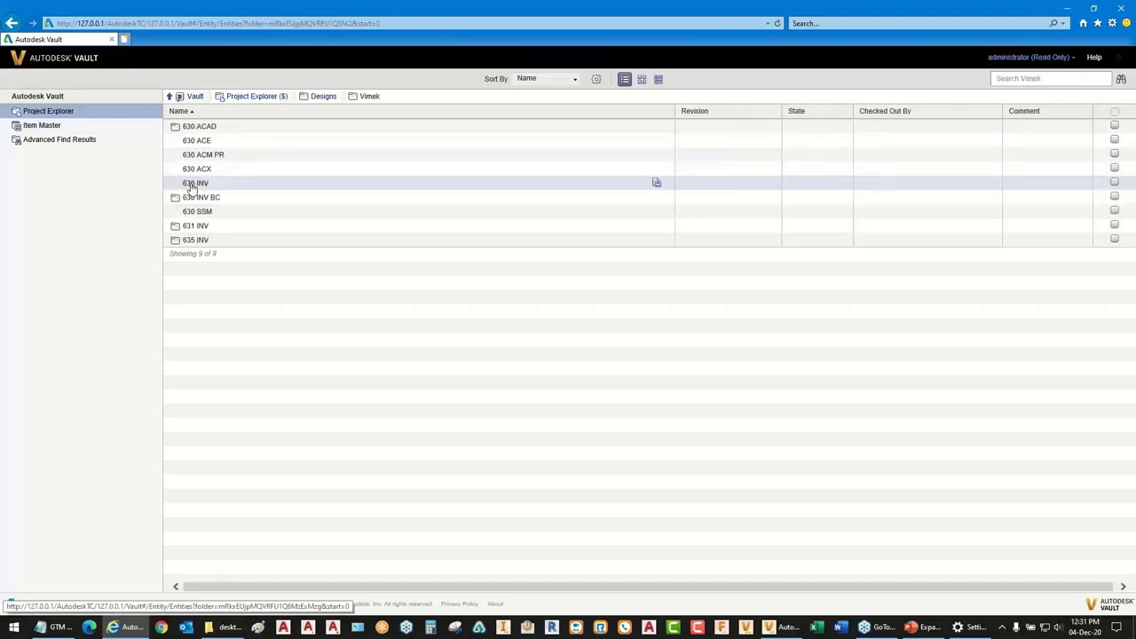
click(193, 227)
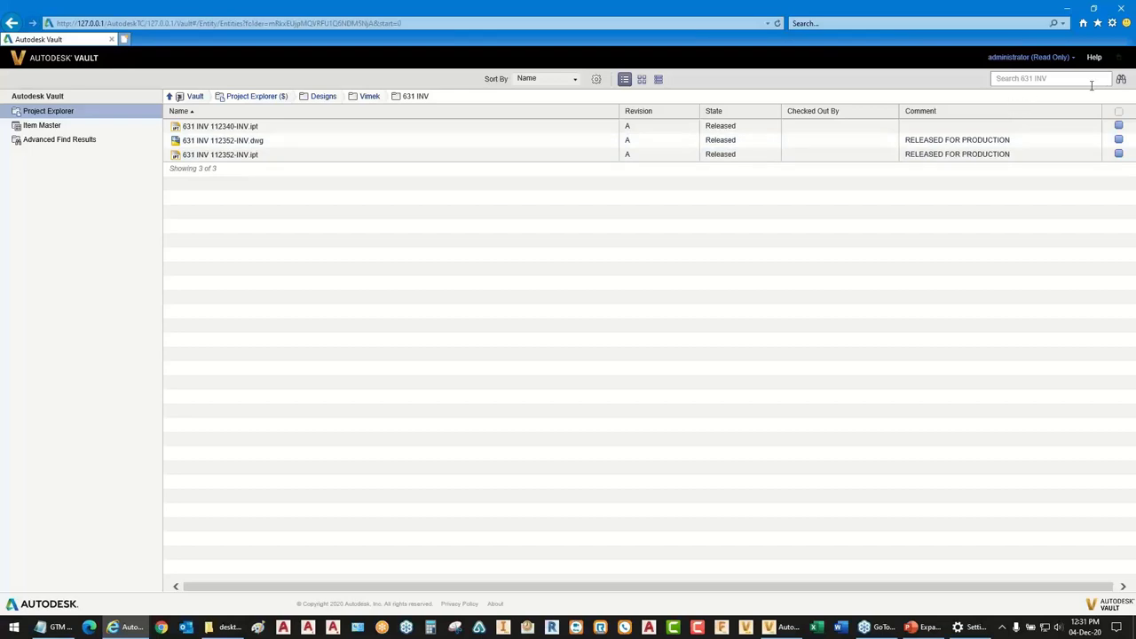
click(1058, 79)
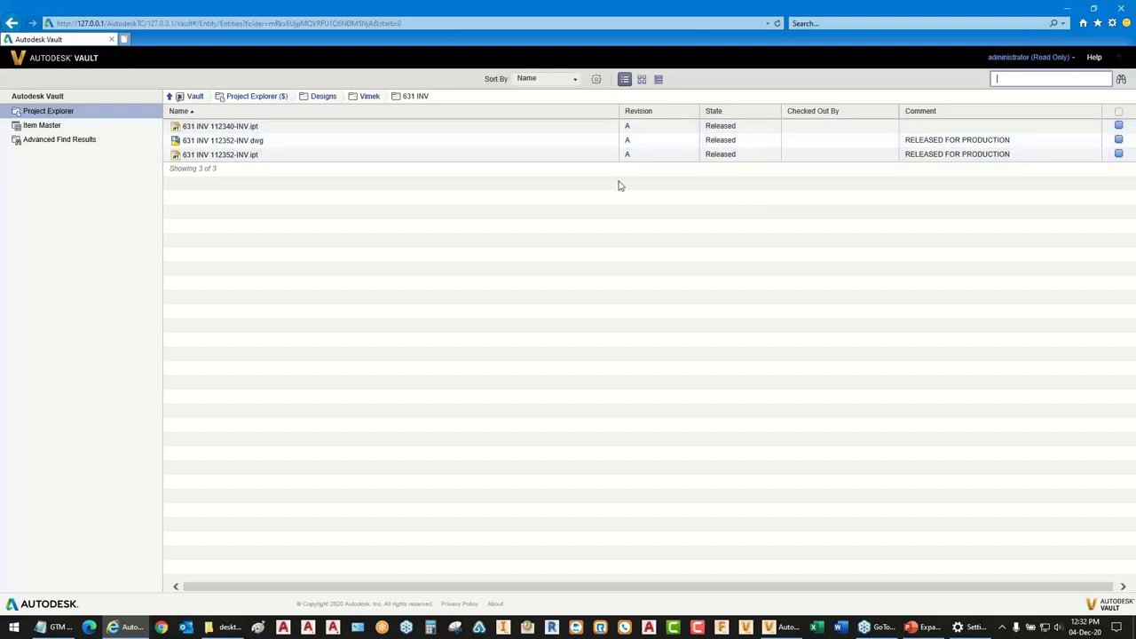
Open the file details of 631 INV 112352-INV.dwg, try to view its visualization, and return to the details.
click(231, 142)
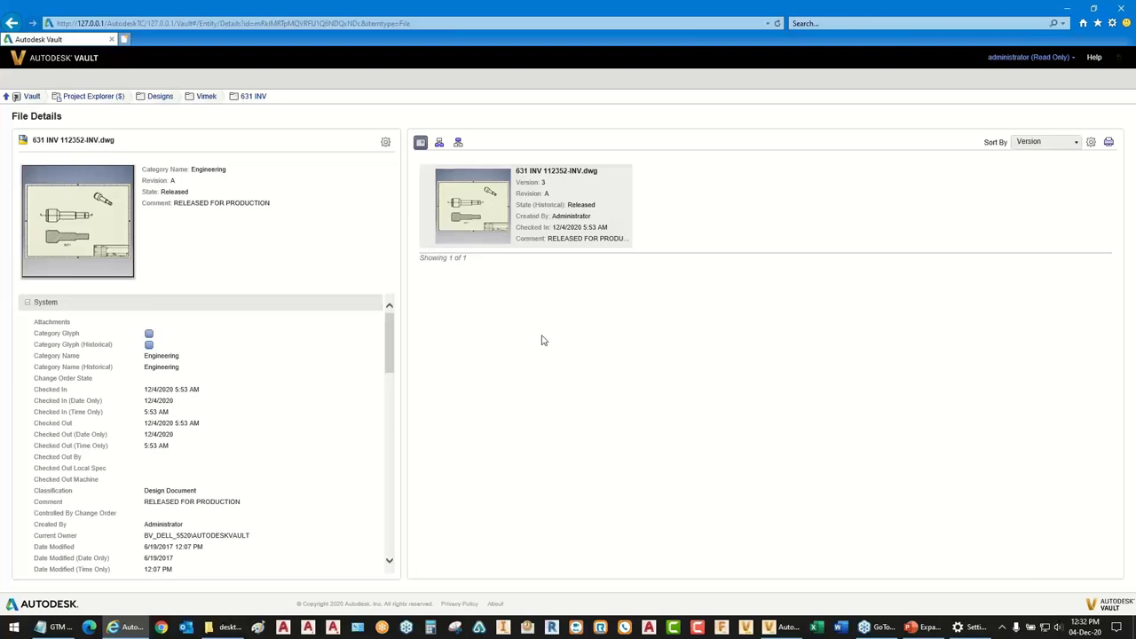
mouse_move(488, 240)
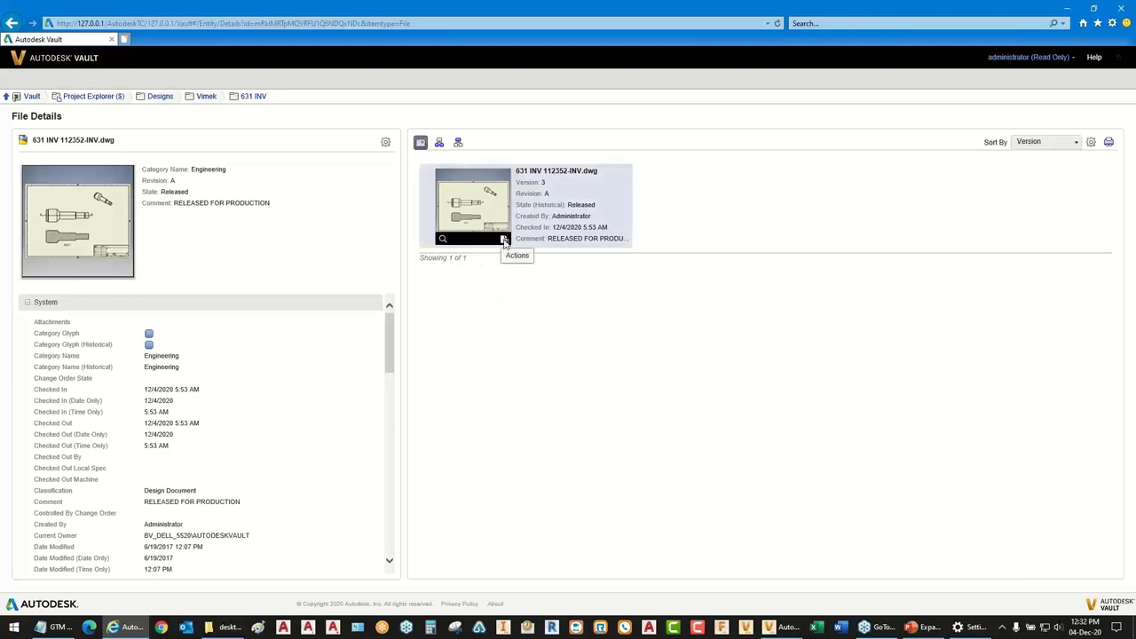
click(442, 239)
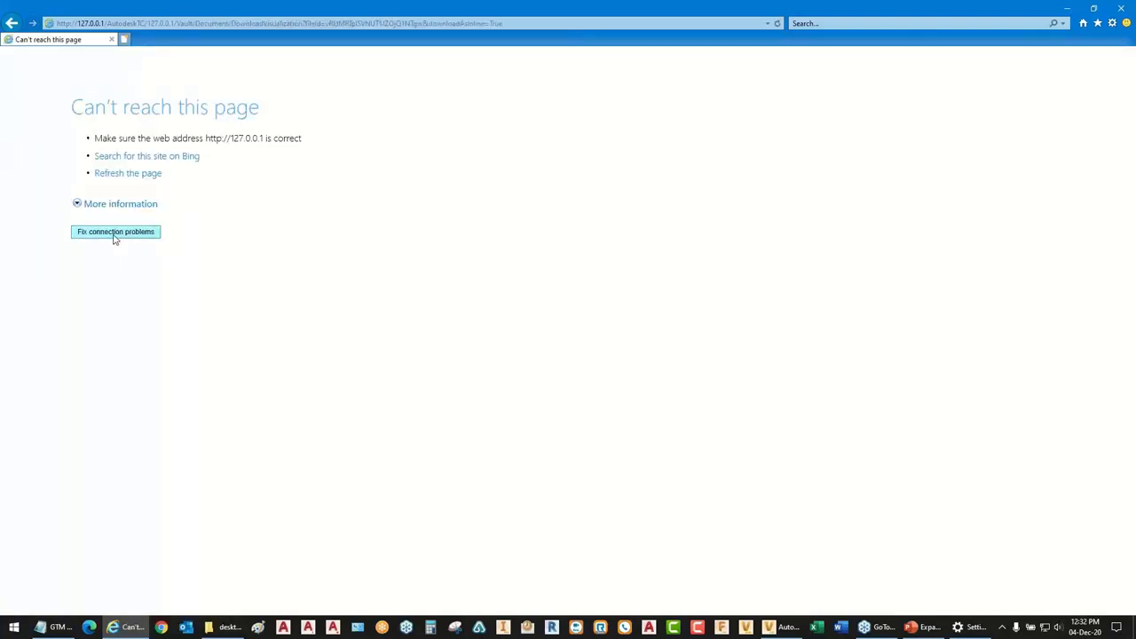
click(11, 23)
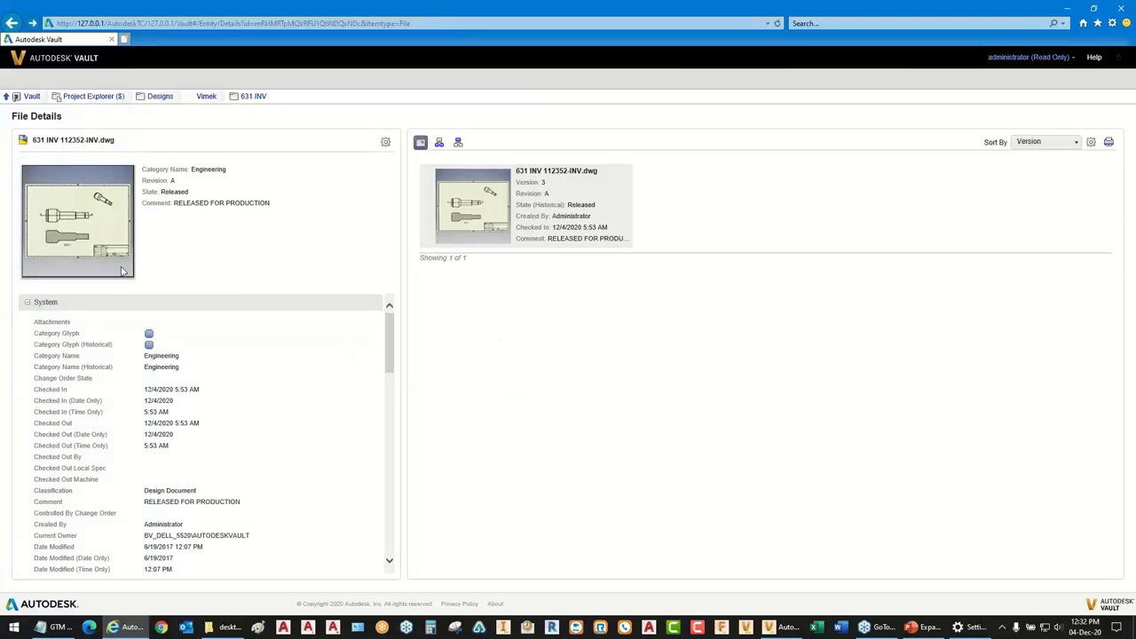
Check the drawing's uses and where-used relationships, and open the details of the part it uses, 631 INV 112352-INV.ipt.
mouse_move(82, 256)
click(439, 144)
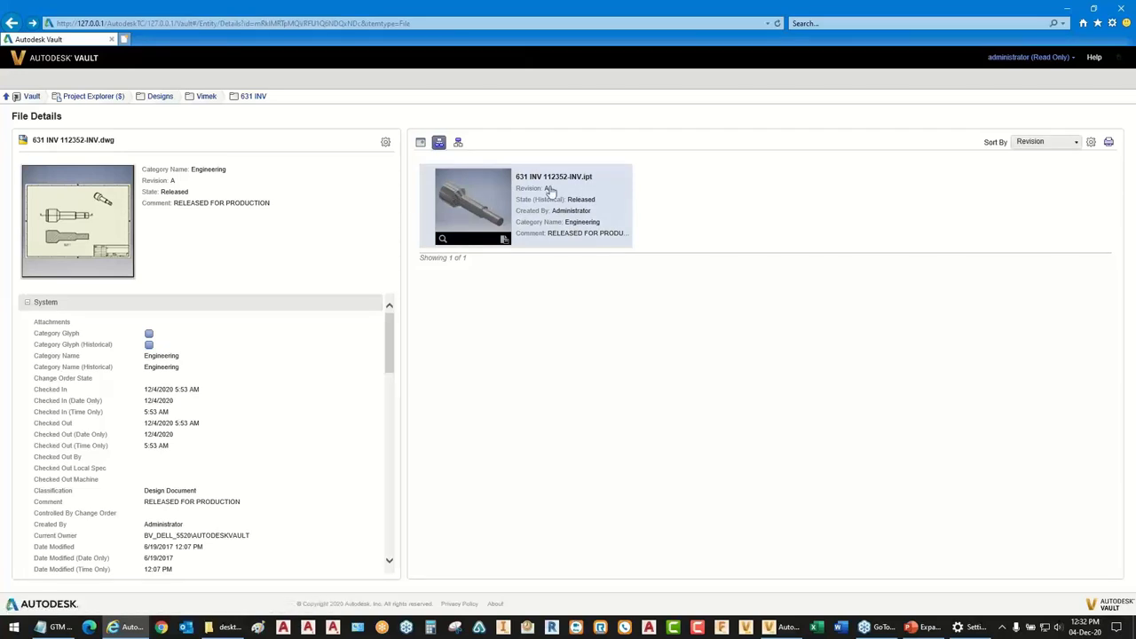
click(459, 144)
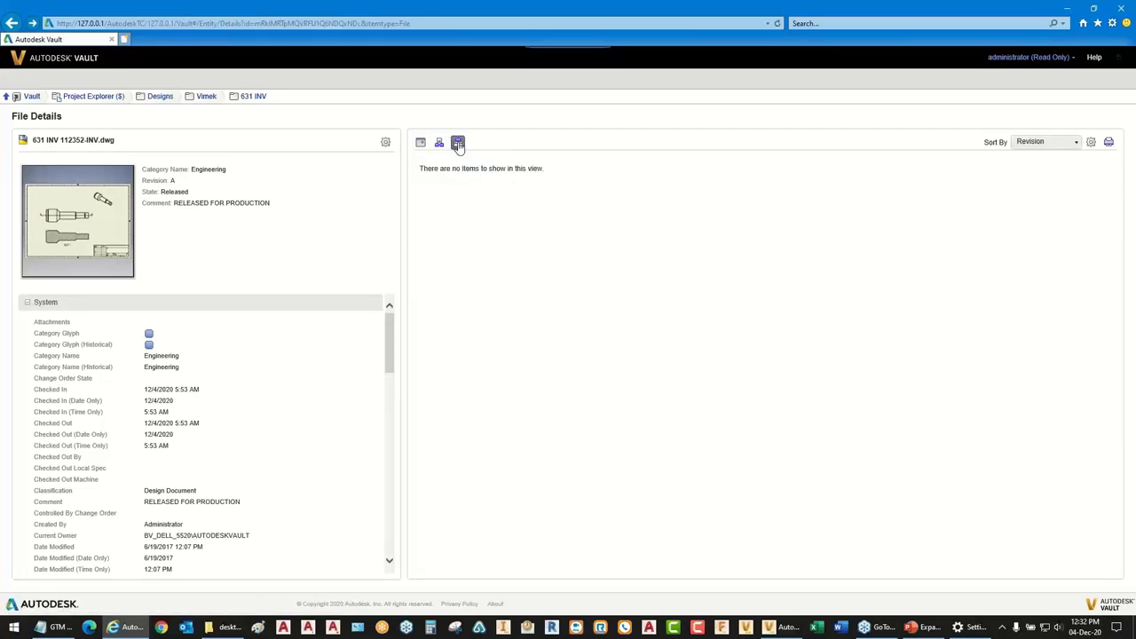
click(438, 144)
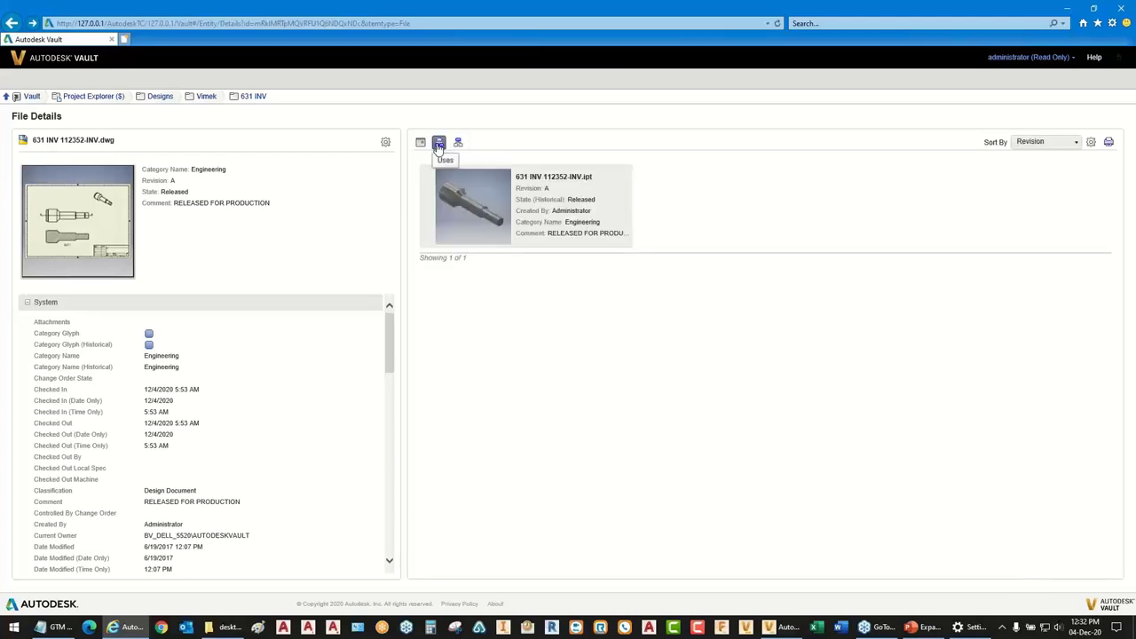
click(475, 206)
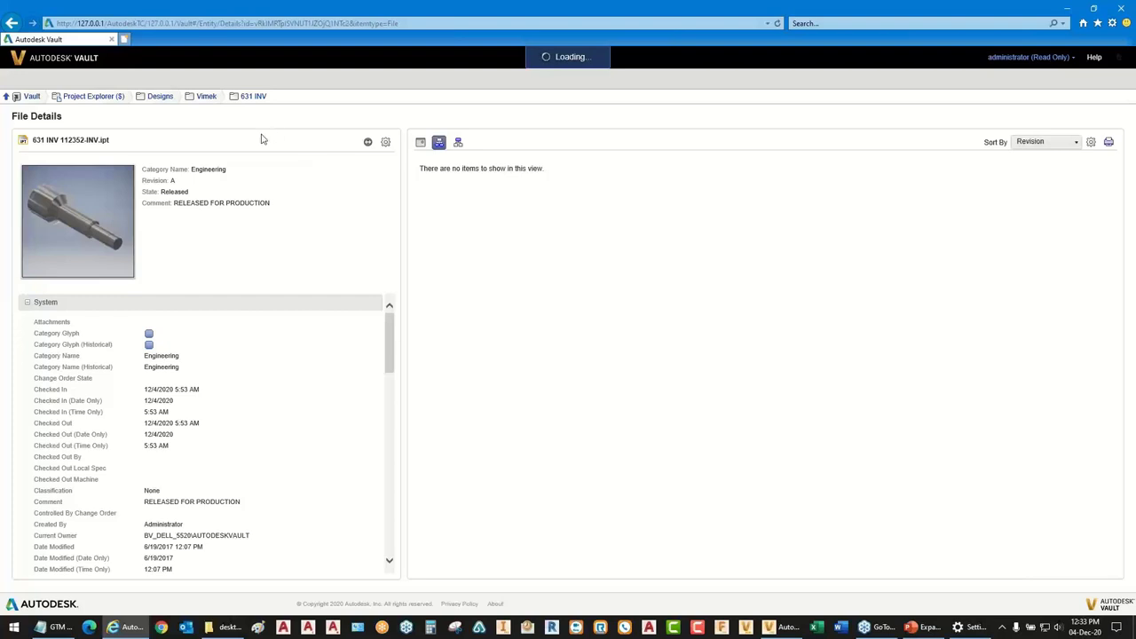
Browse from the Project Explorer root through Designs, Vimek, 630 SSM and Vimek Gearbox-SSM to the VIMEK 630 GEARBOX folder.
click(92, 96)
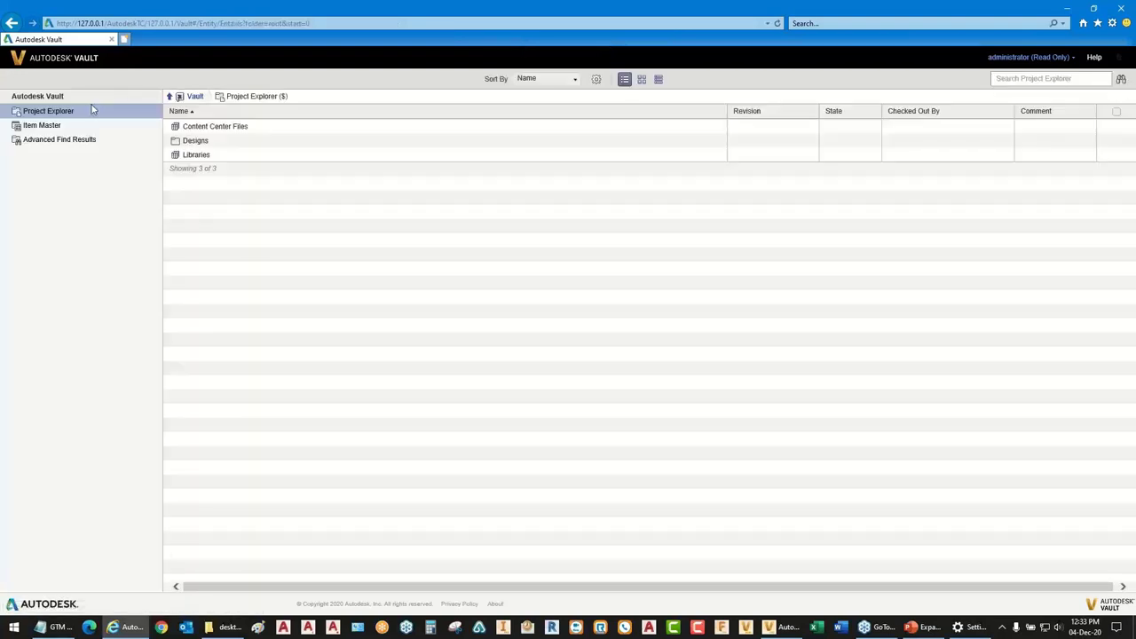
click(196, 140)
click(194, 184)
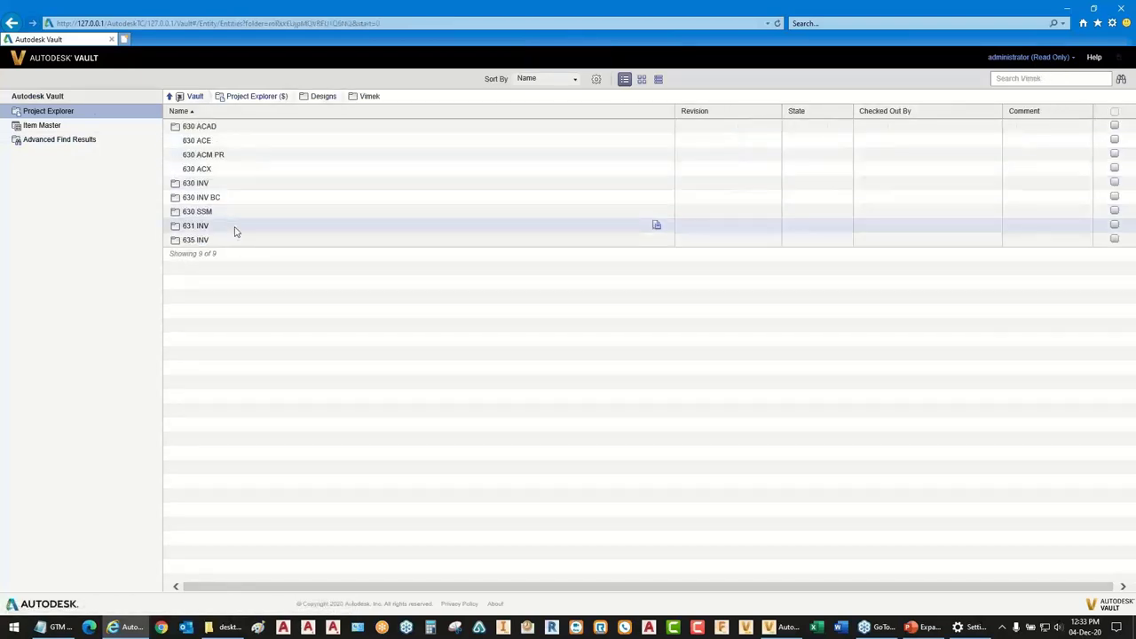
click(202, 213)
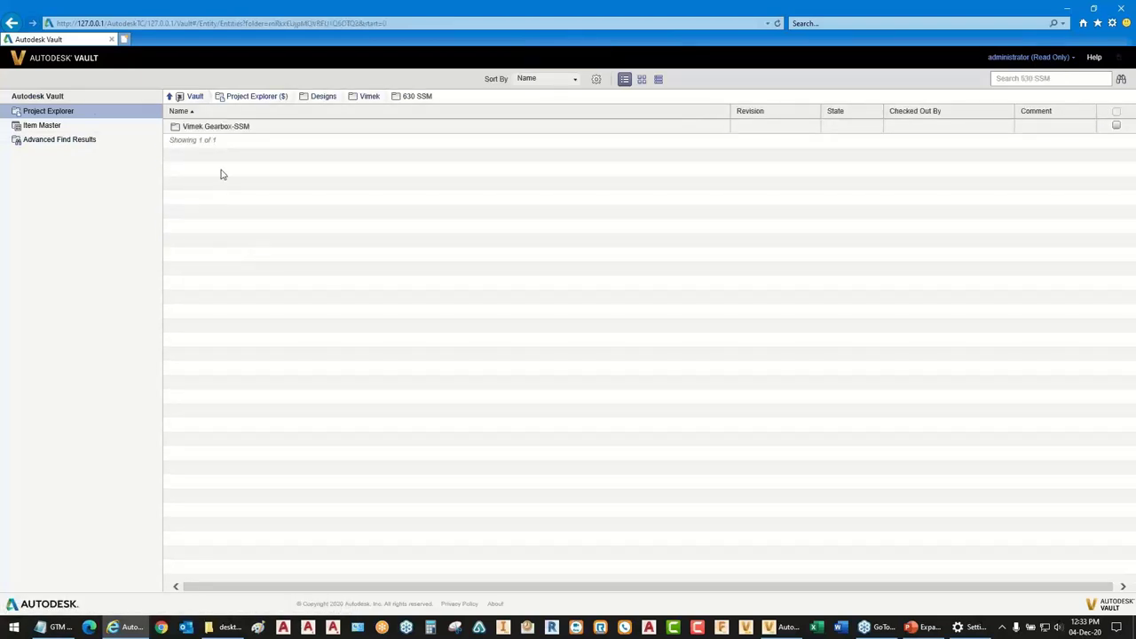
click(223, 127)
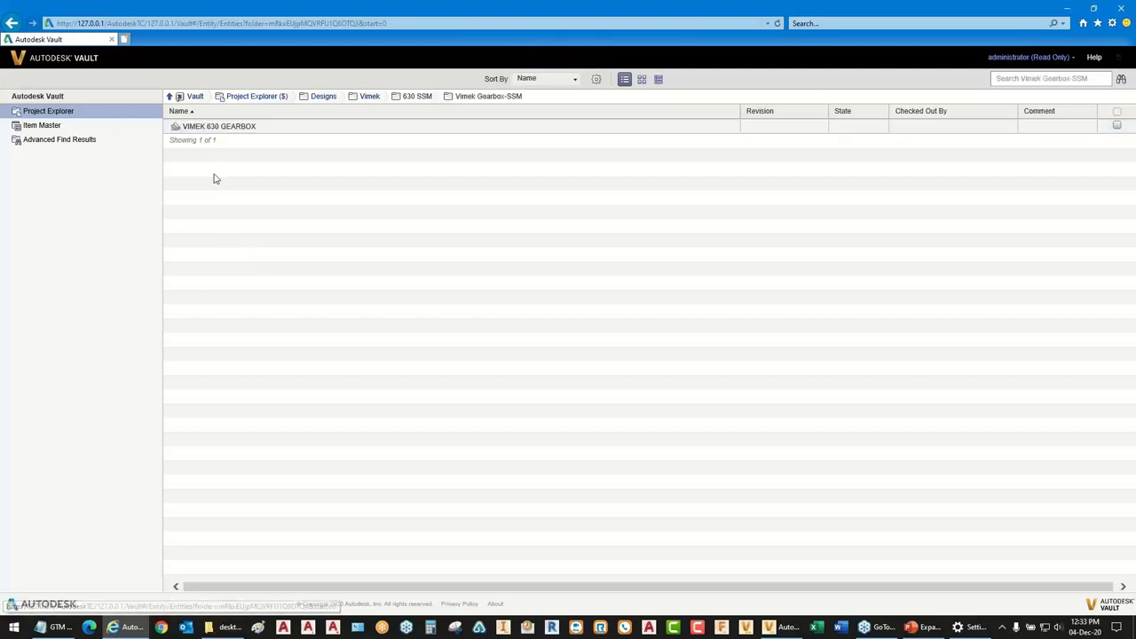
click(229, 128)
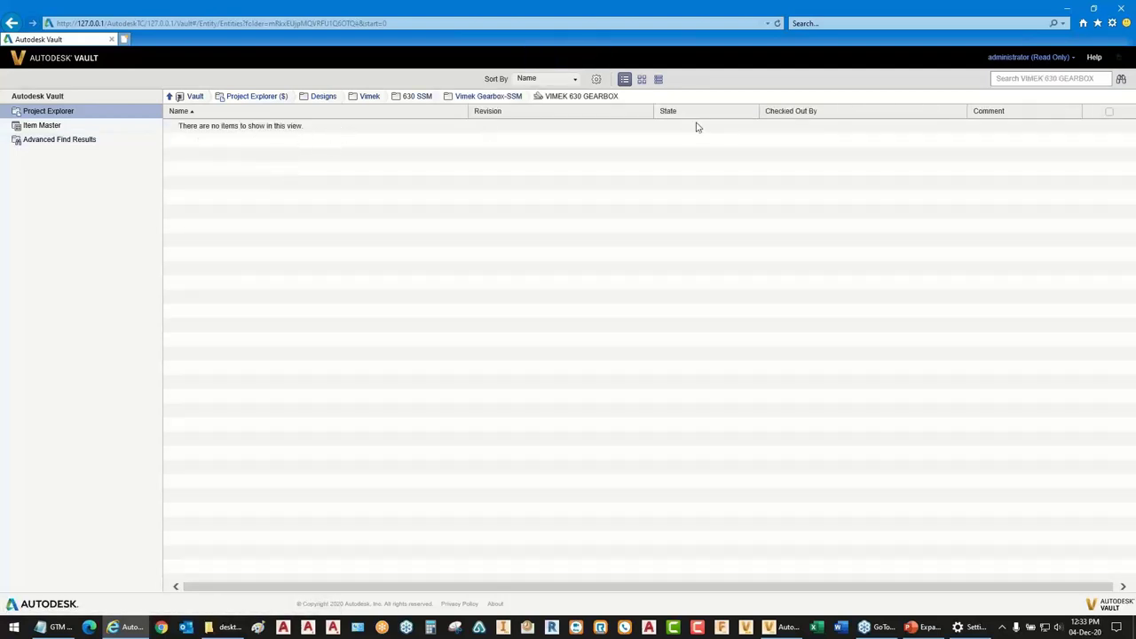
Go back to the 631 INV folder under Designs and Vimek, and open the file details of 631 INV 112352-INV.ipt.
click(51, 114)
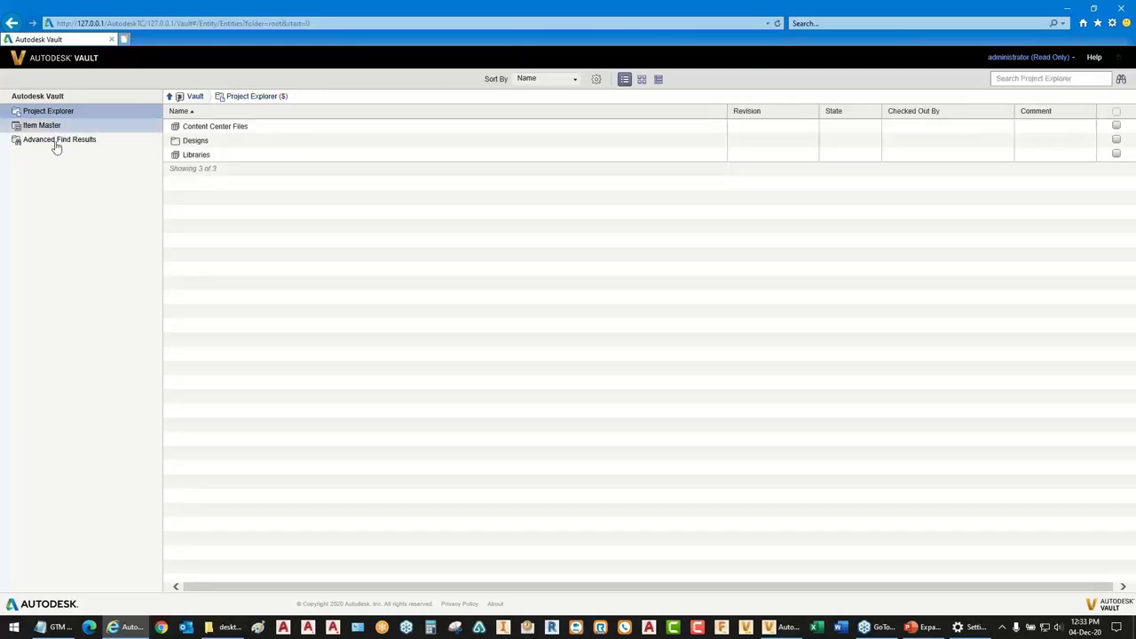
click(195, 141)
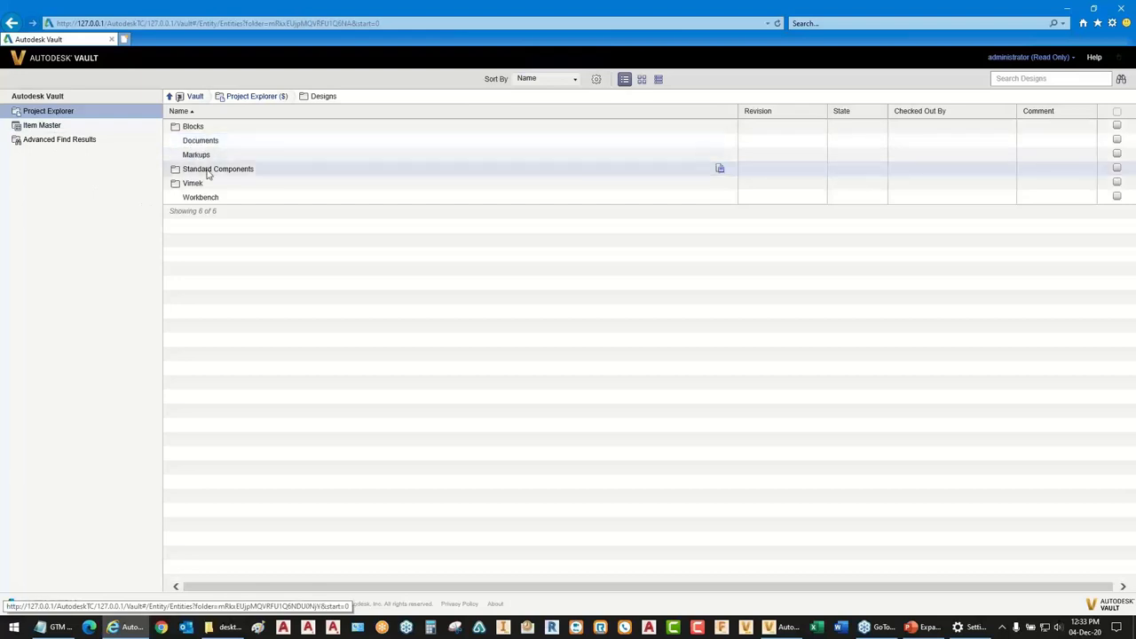
click(193, 183)
click(204, 228)
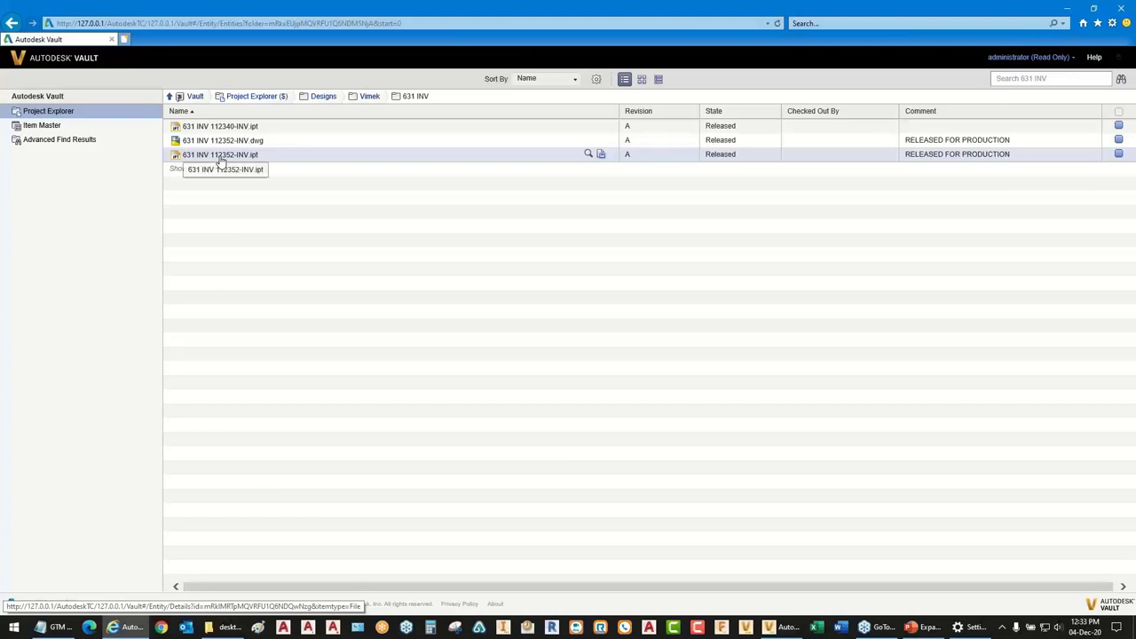
click(220, 156)
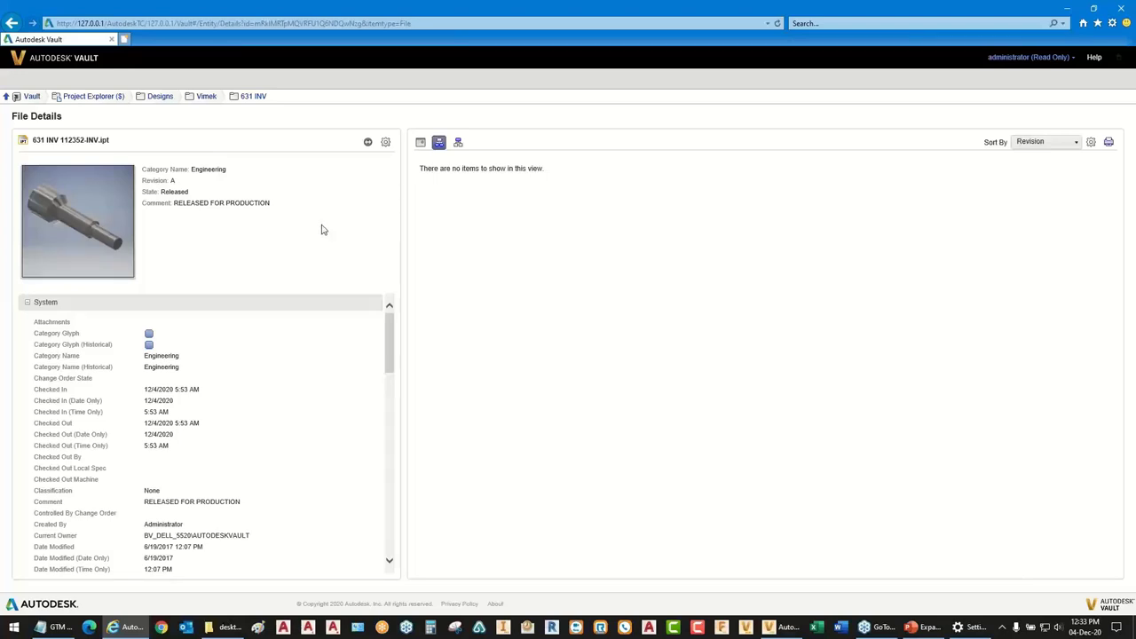
Show where the part is used and open the details of its drawing, 631 INV 112352-INV.dwg.
click(460, 148)
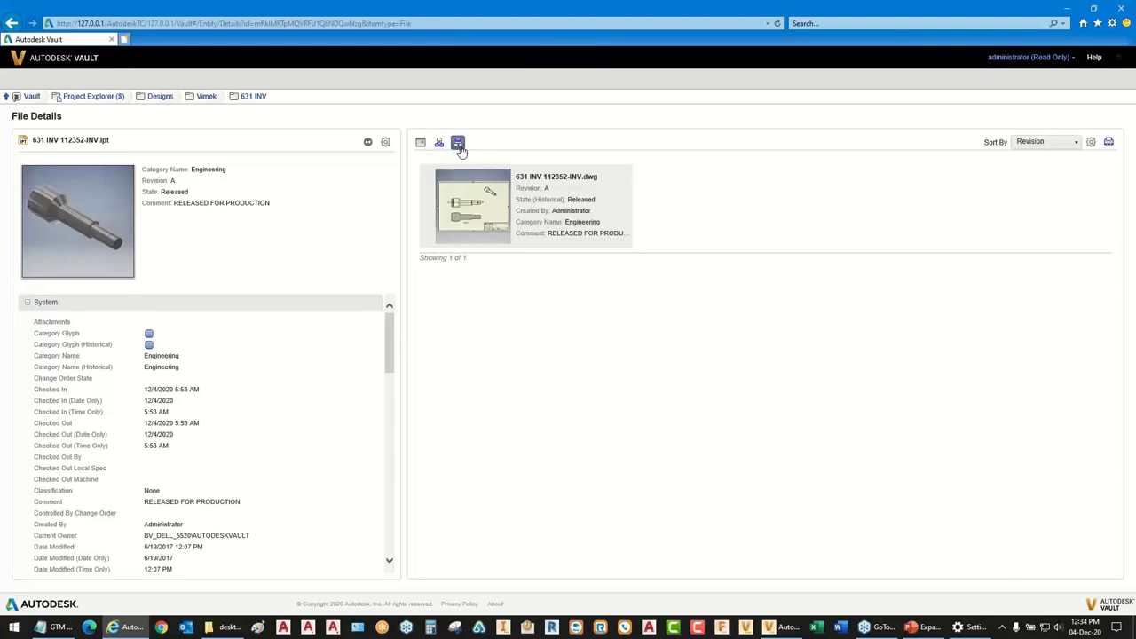
click(484, 205)
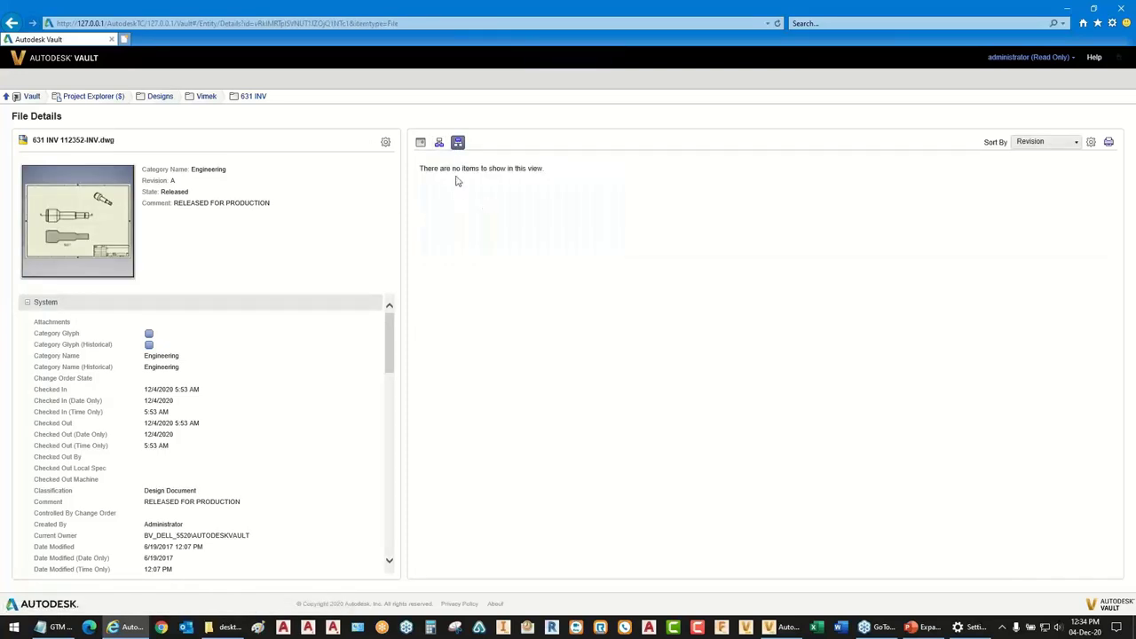
mouse_move(116, 231)
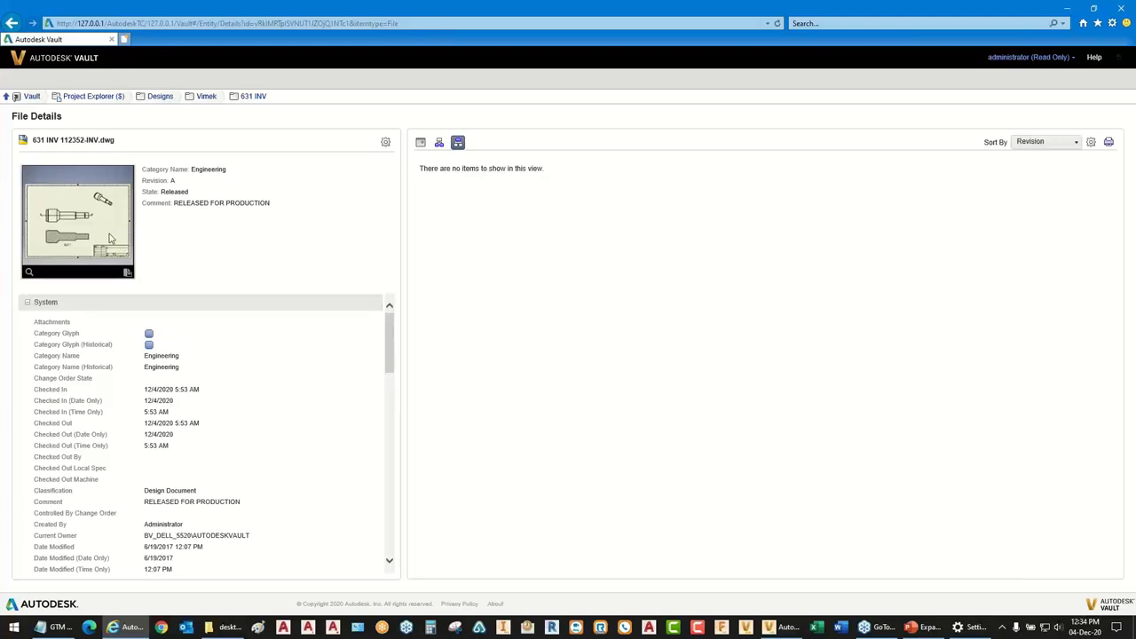
Compare the drawing's uses and where-used lists, open its referenced part, and return to the Project Explorer root.
click(439, 143)
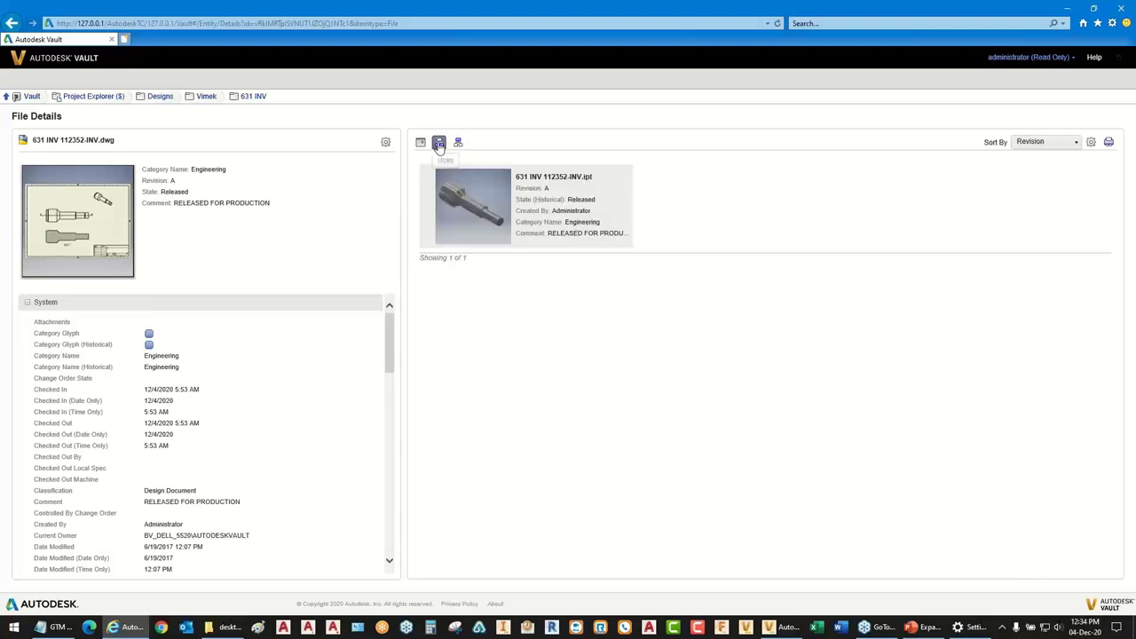
mouse_move(455, 176)
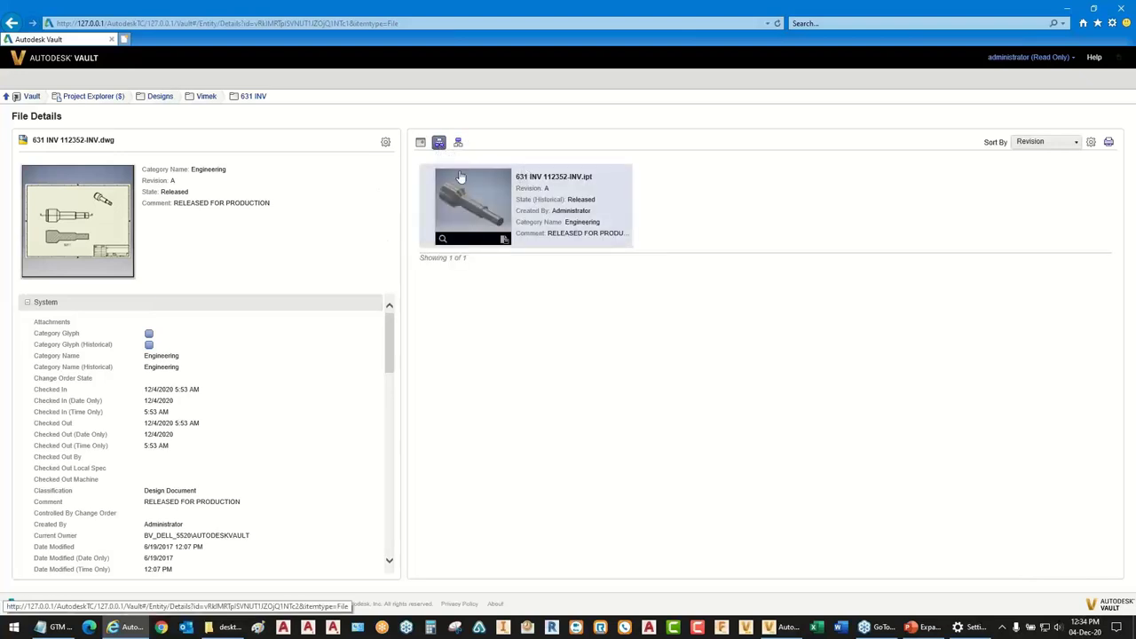
click(458, 142)
click(441, 144)
click(450, 191)
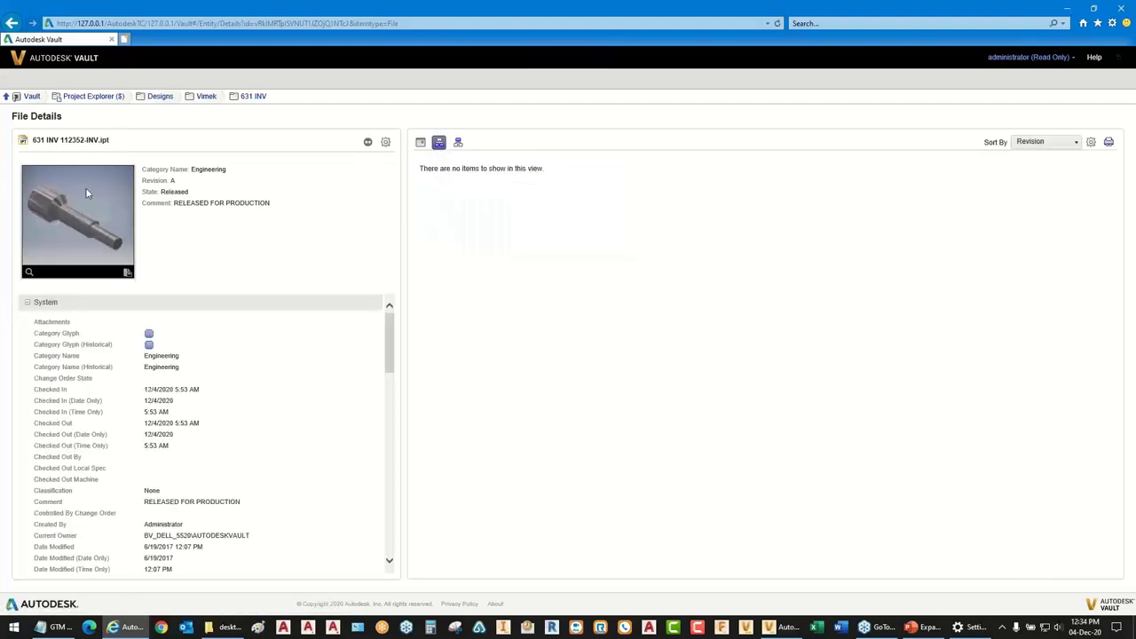
click(97, 100)
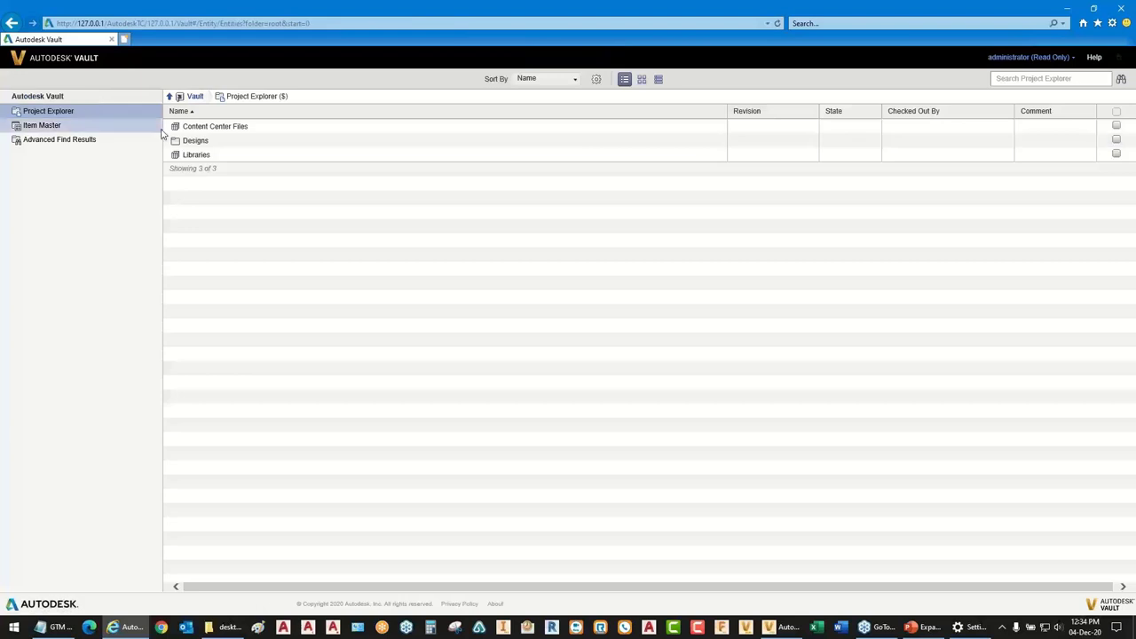
Browse through Designs and Vimek to the 631 INV folder and open the file details of 631 INV 112340-INV.ipt.
click(191, 140)
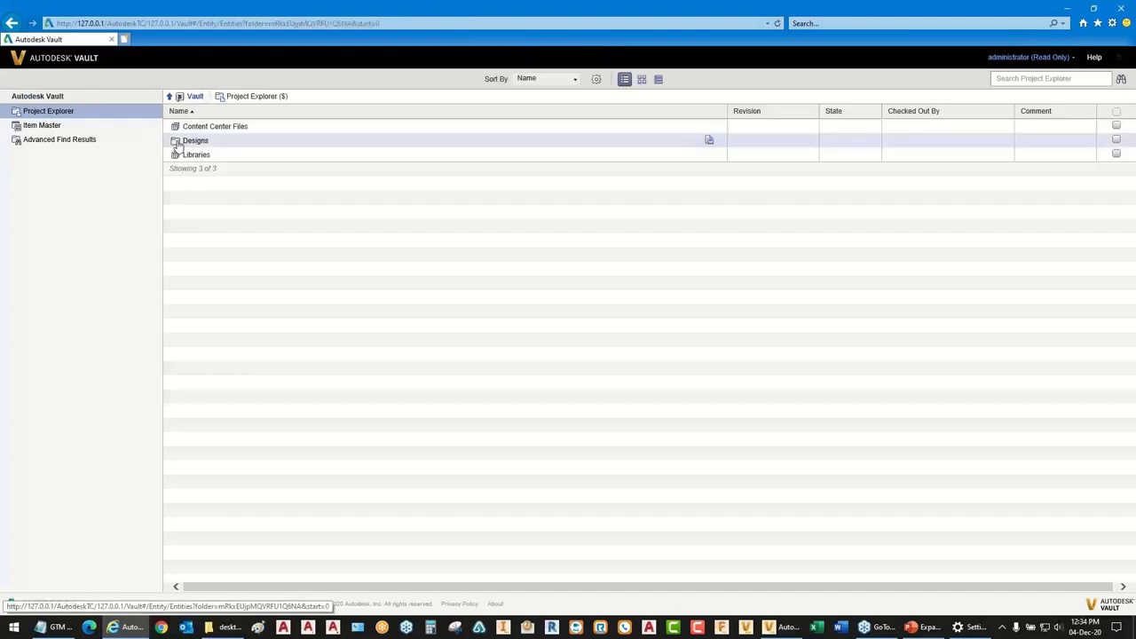
click(192, 183)
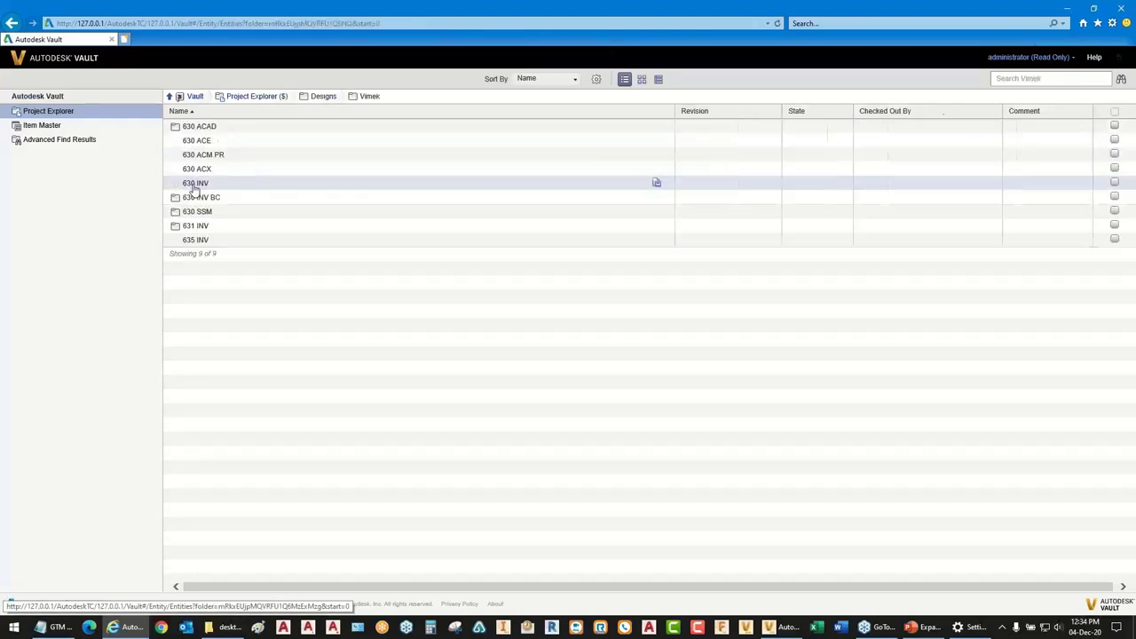
click(197, 224)
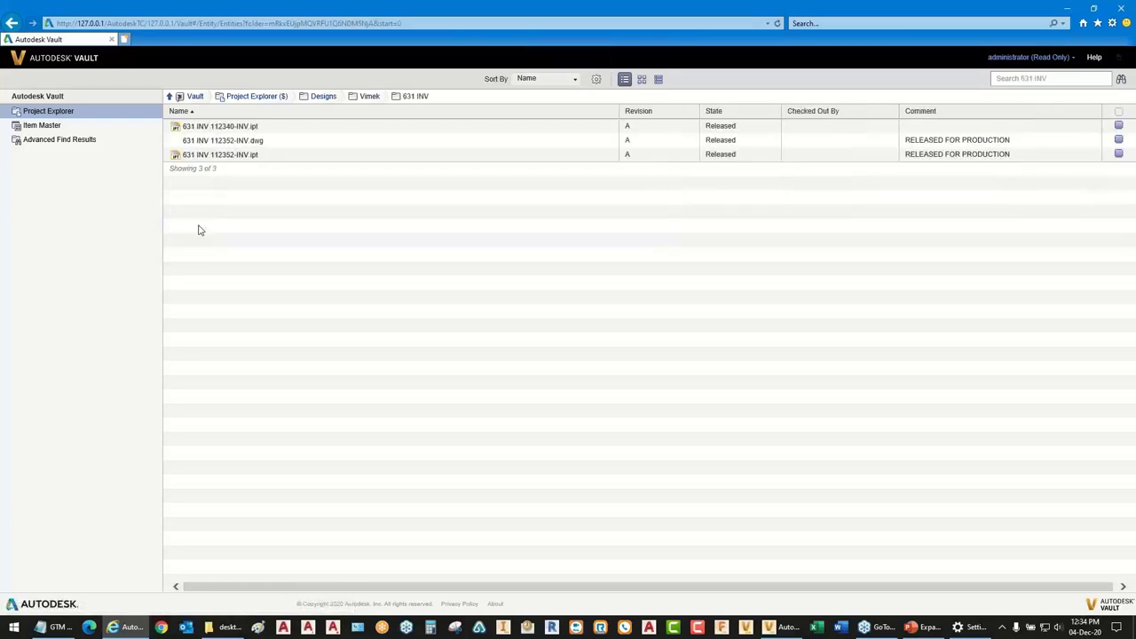
click(224, 130)
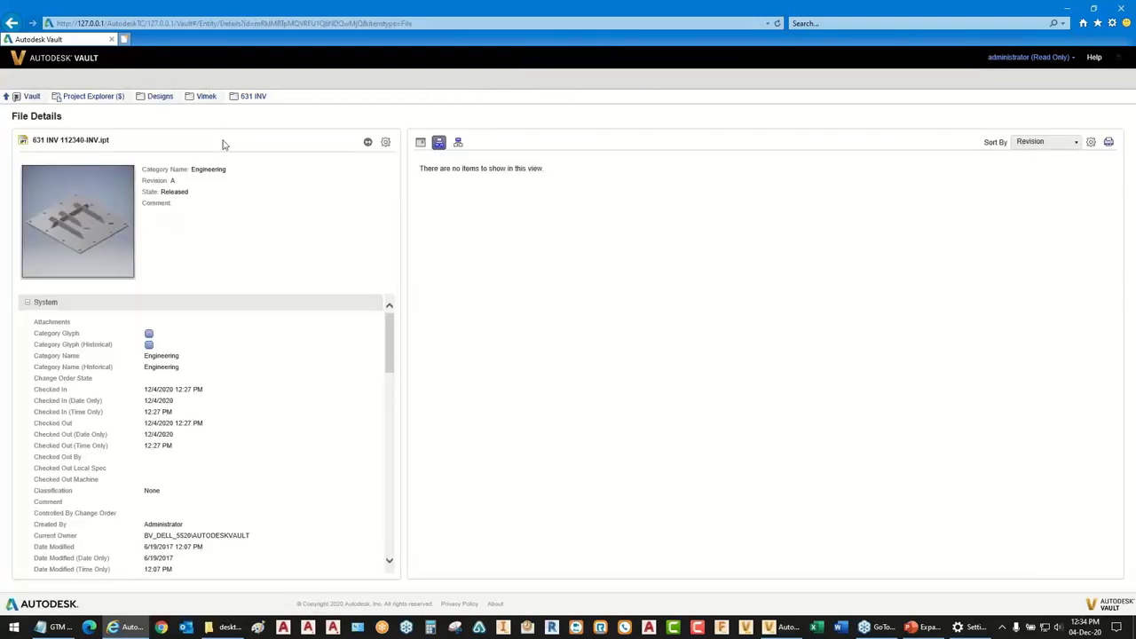
View the enlarged preview of the part's thumbnail and close it.
mouse_move(79, 225)
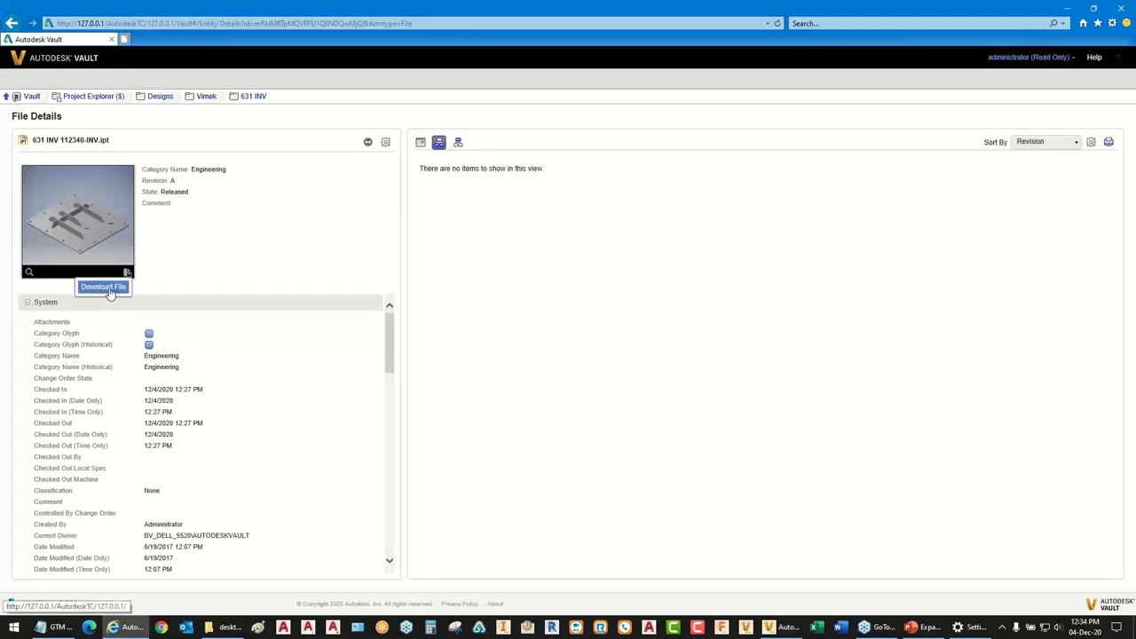
click(29, 274)
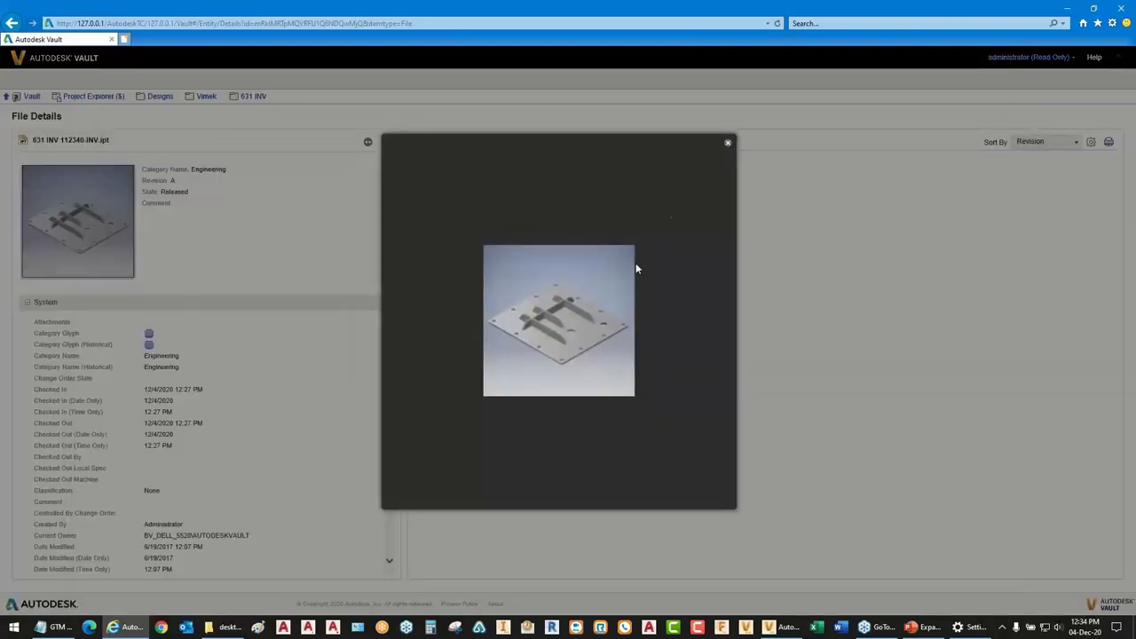
click(728, 142)
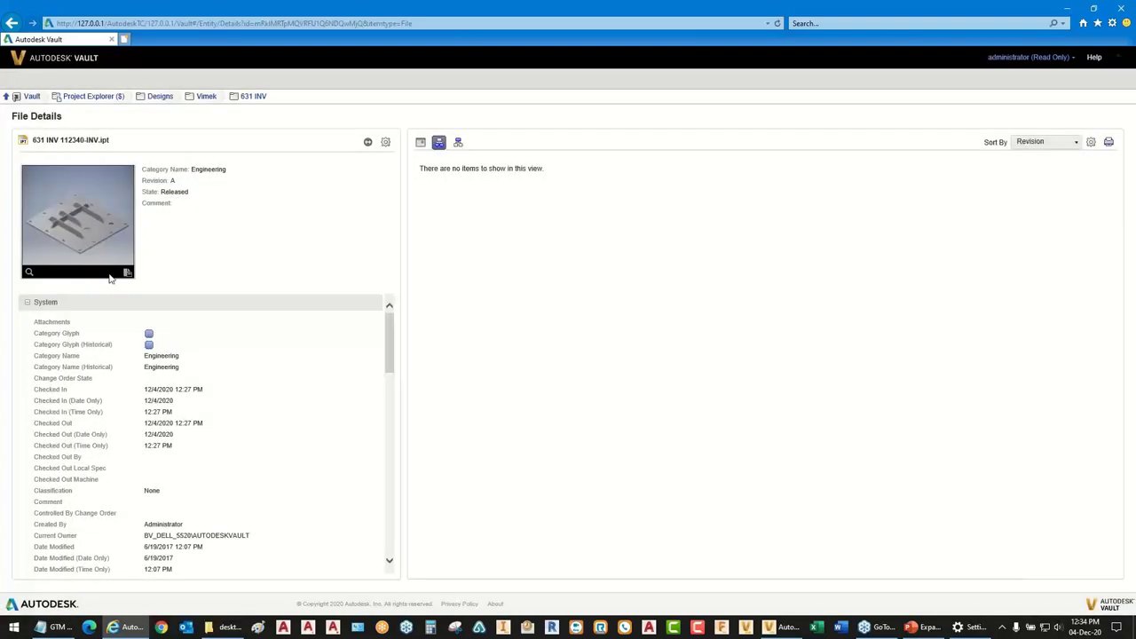
Download 631 INV 112340-INV.ipt from its file details and open it directly in Inventor.
mouse_move(127, 273)
click(104, 287)
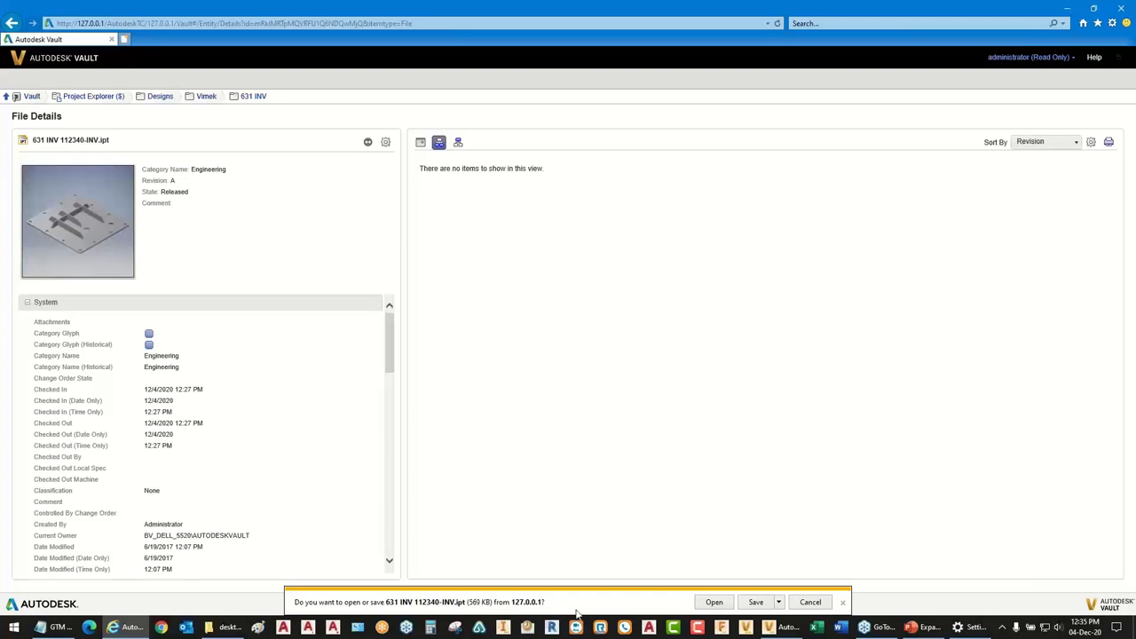
click(715, 603)
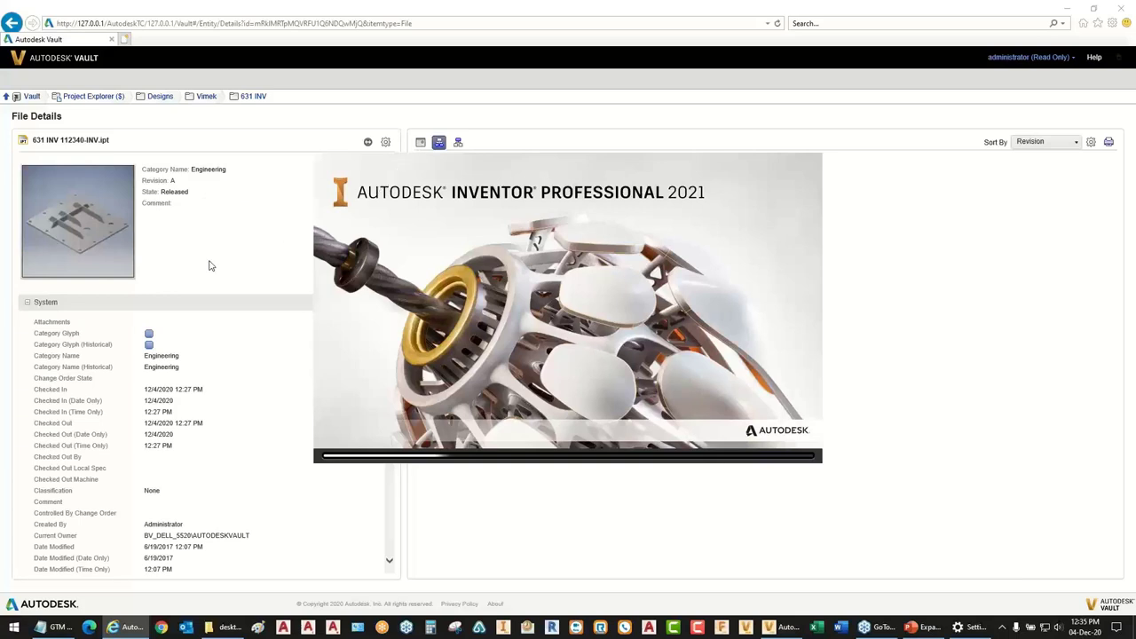
Download the part again and try to save it as 631 INV 112340-INV.ipt in the Downloads folder.
mouse_move(114, 266)
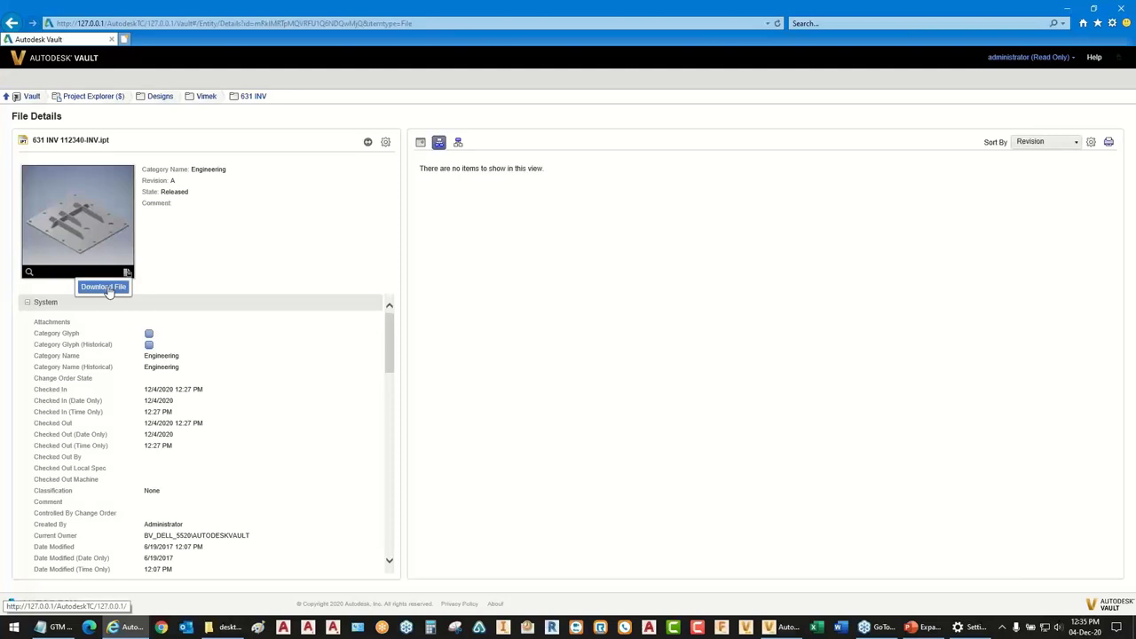
click(104, 287)
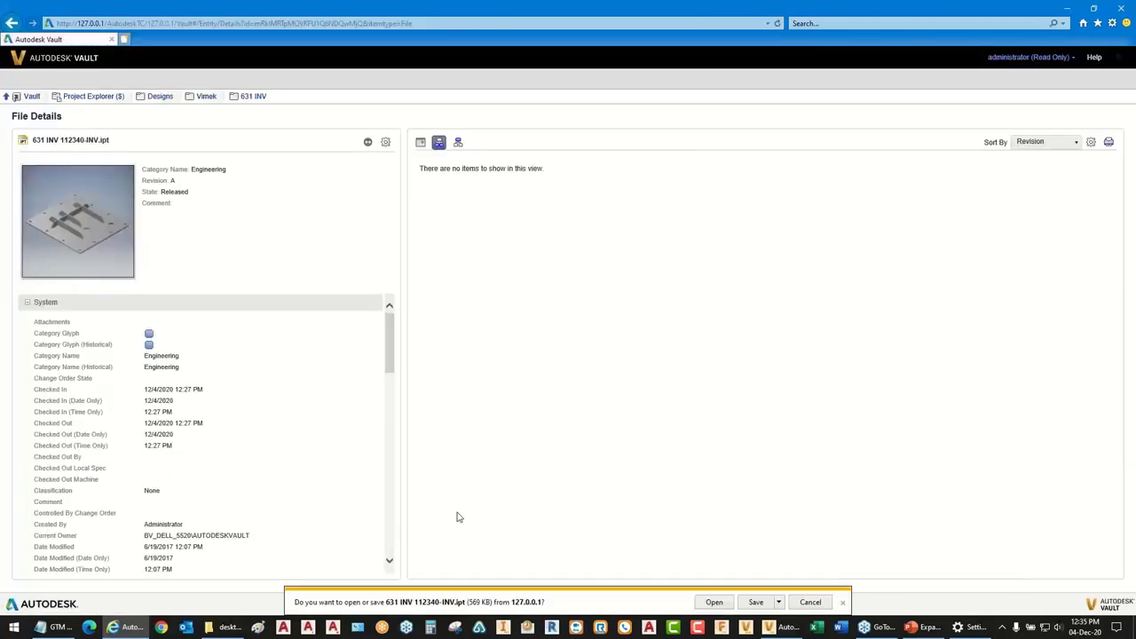
click(778, 603)
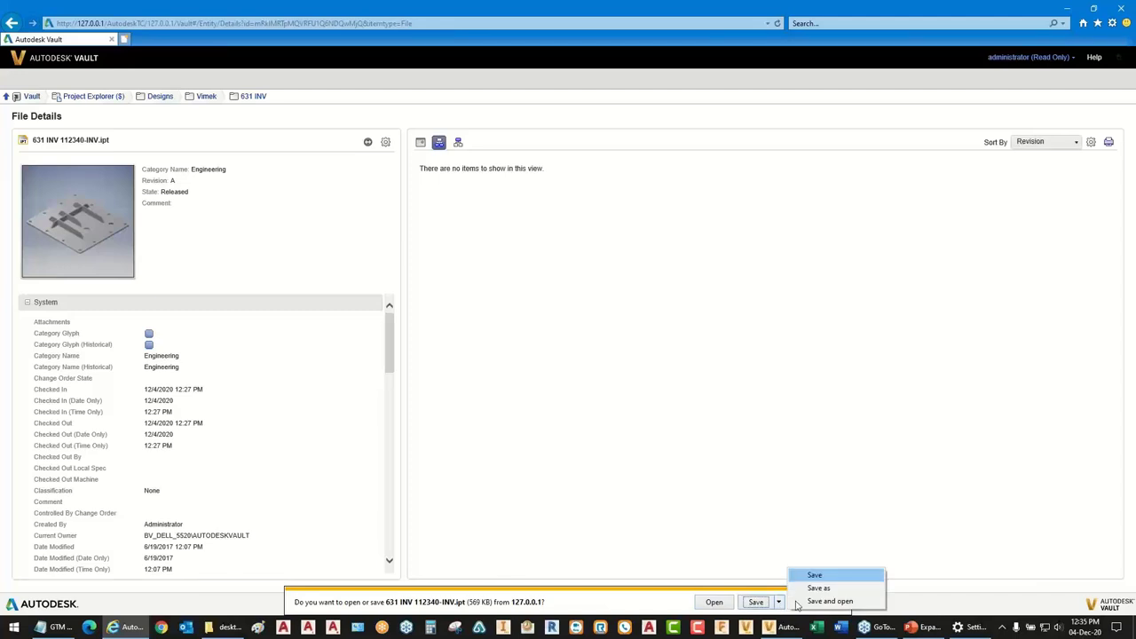
click(744, 551)
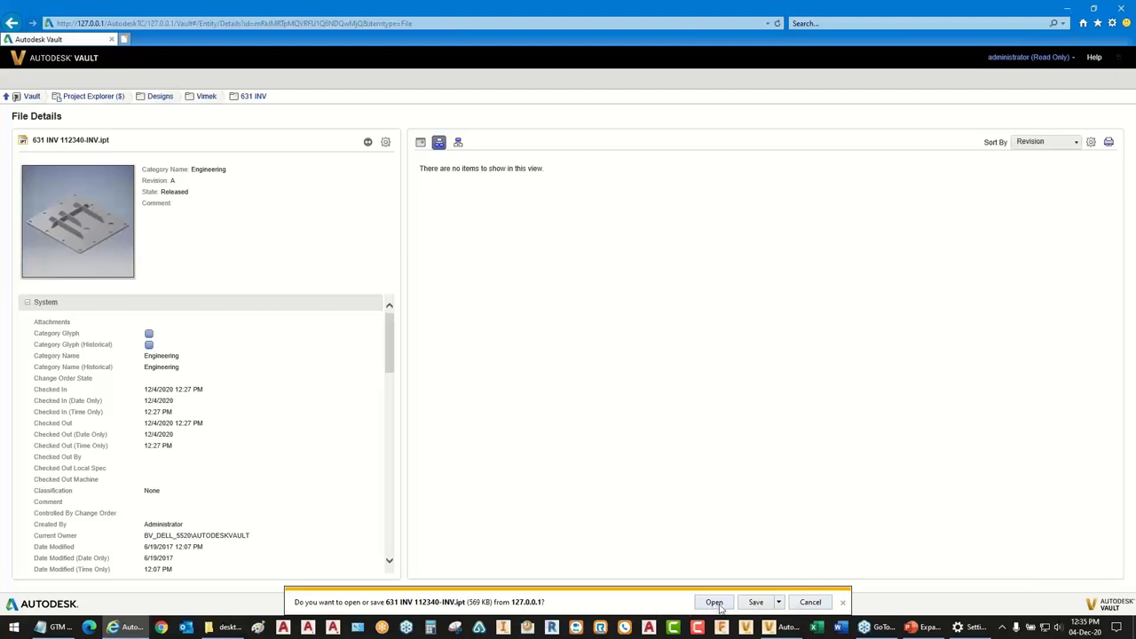
click(778, 603)
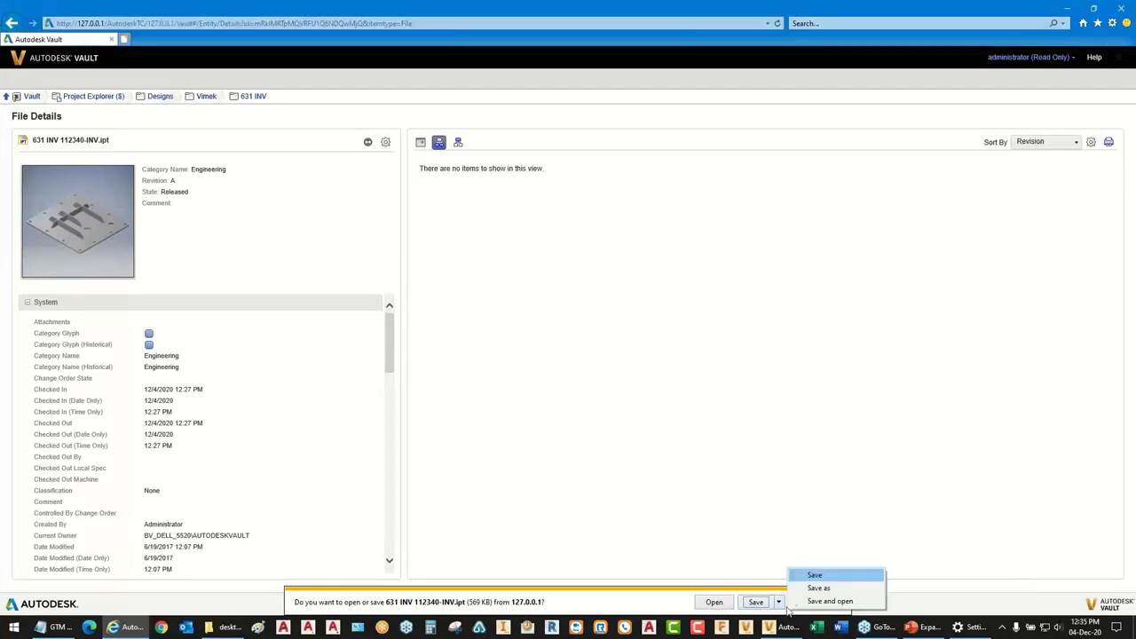
click(817, 589)
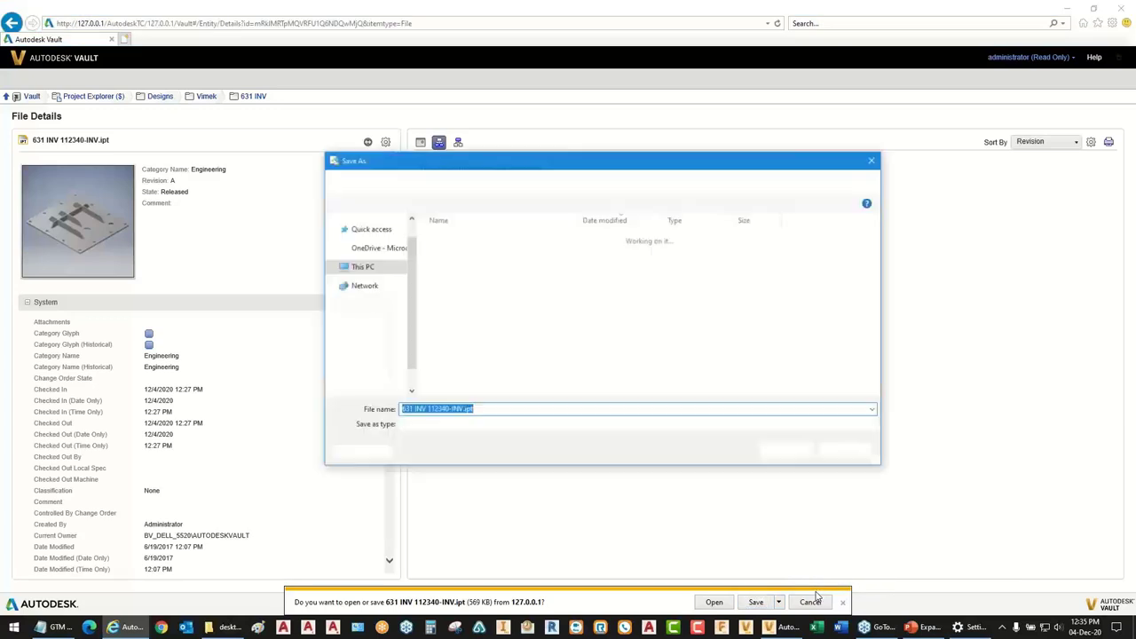
click(486, 410)
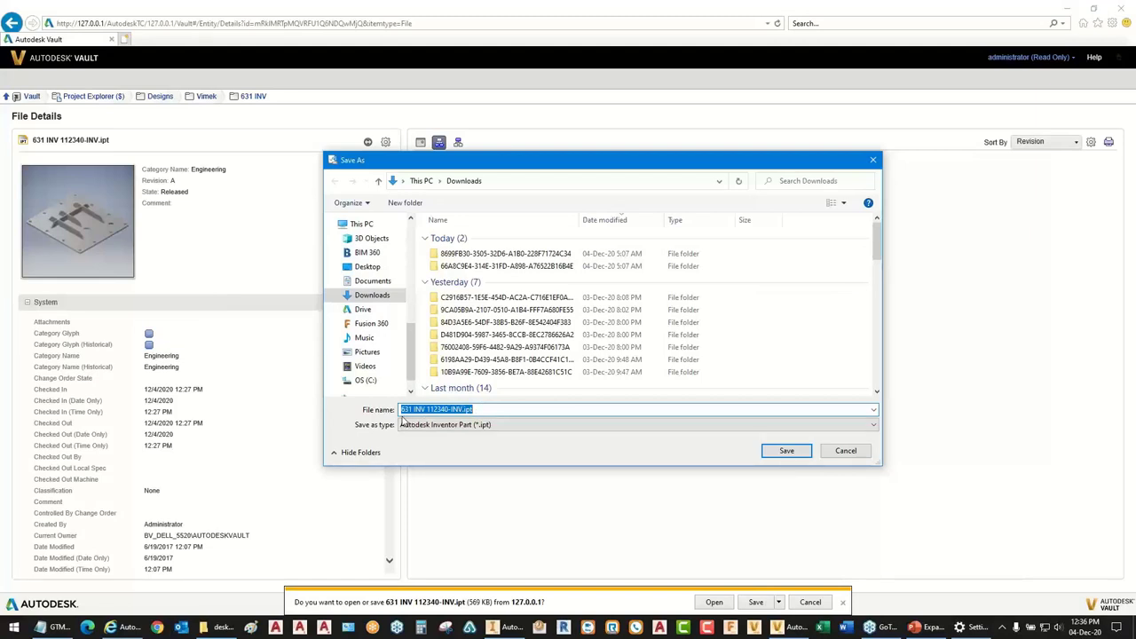
click(786, 450)
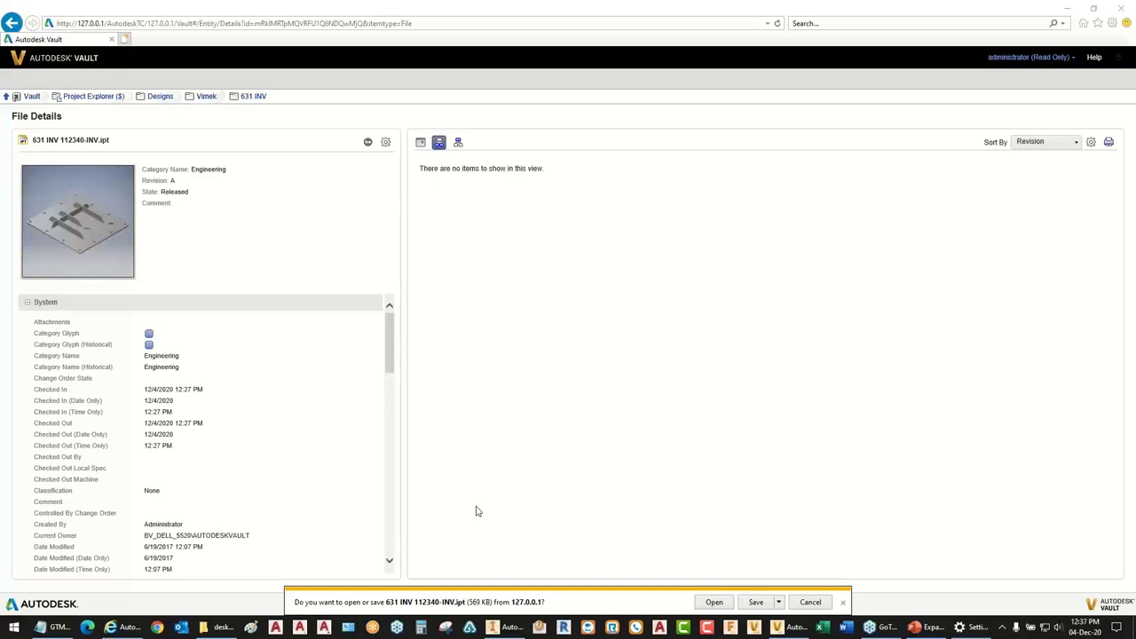
Show the Summary slide in PowerPoint, and switch to Word to create a blank document.
click(929, 629)
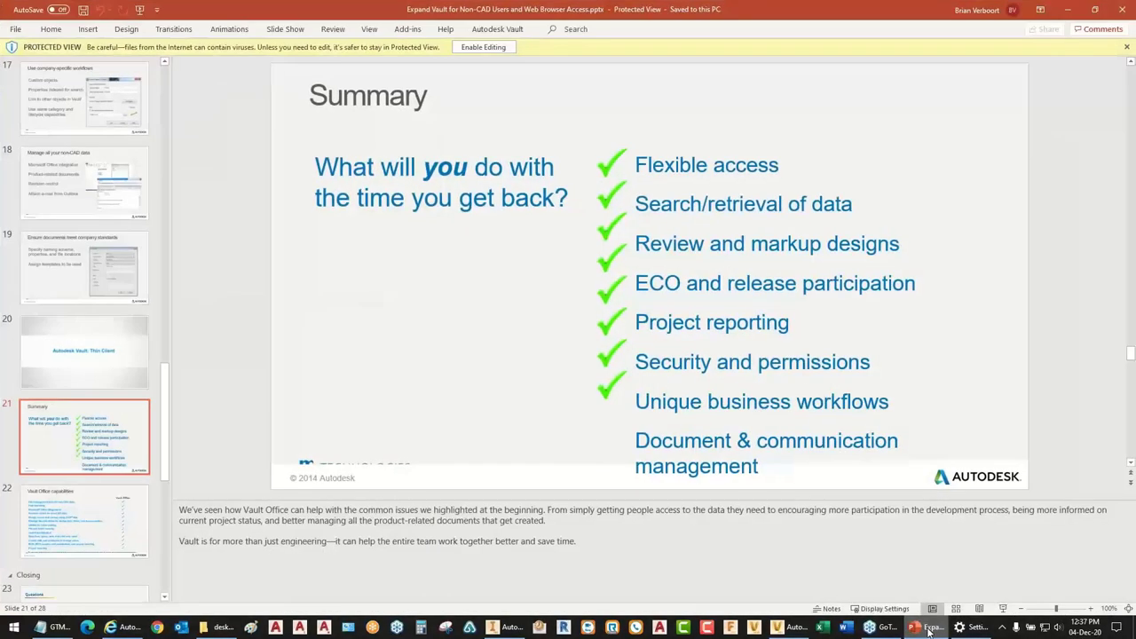
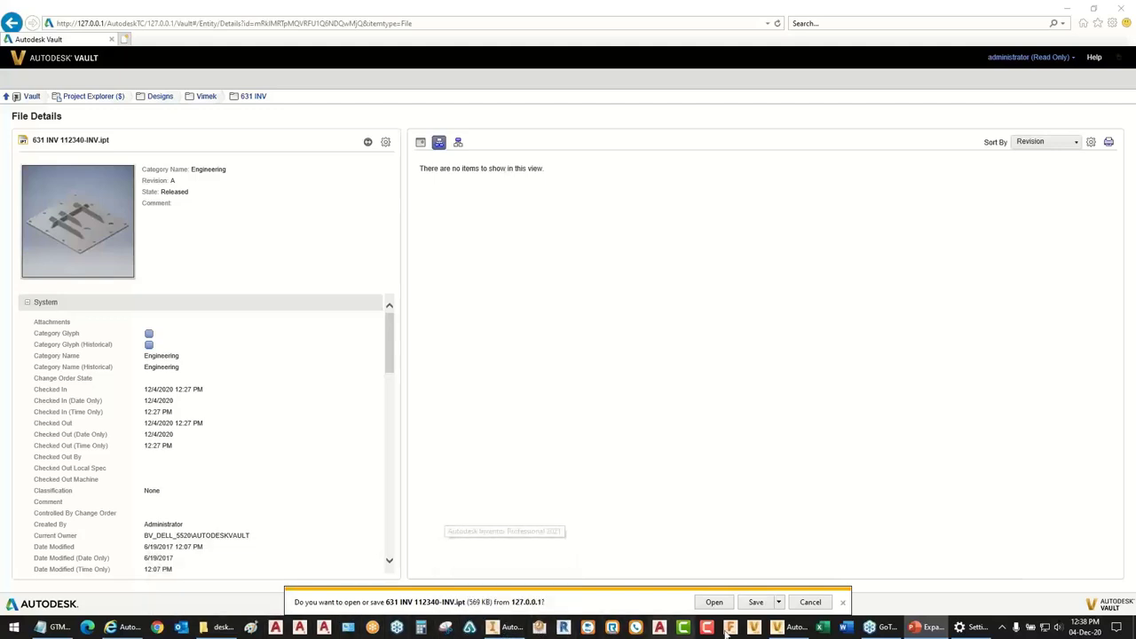
click(846, 628)
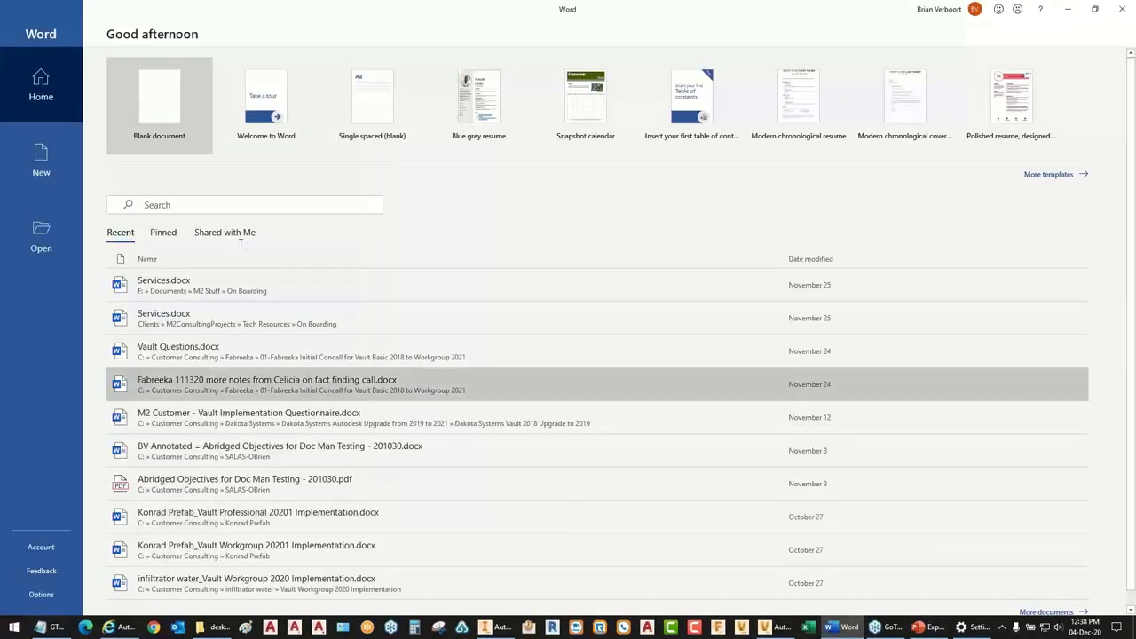
click(161, 104)
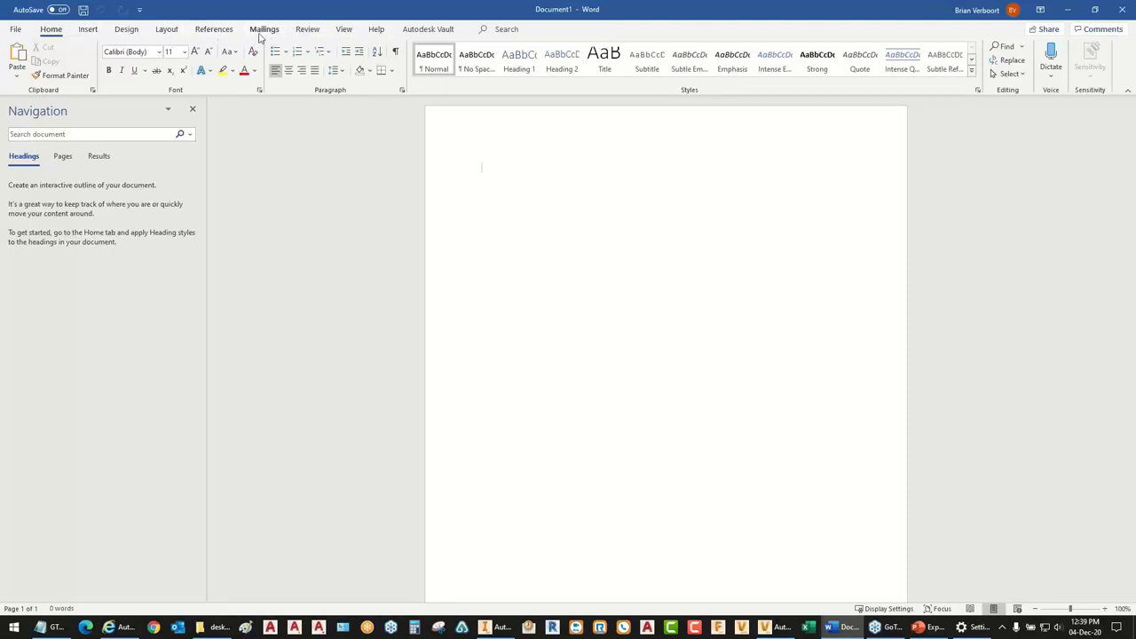
Log in to Autodesk Vault from Word with the Administrator Vault account, server 127.0.0.1 and the vault named Vault.
click(429, 29)
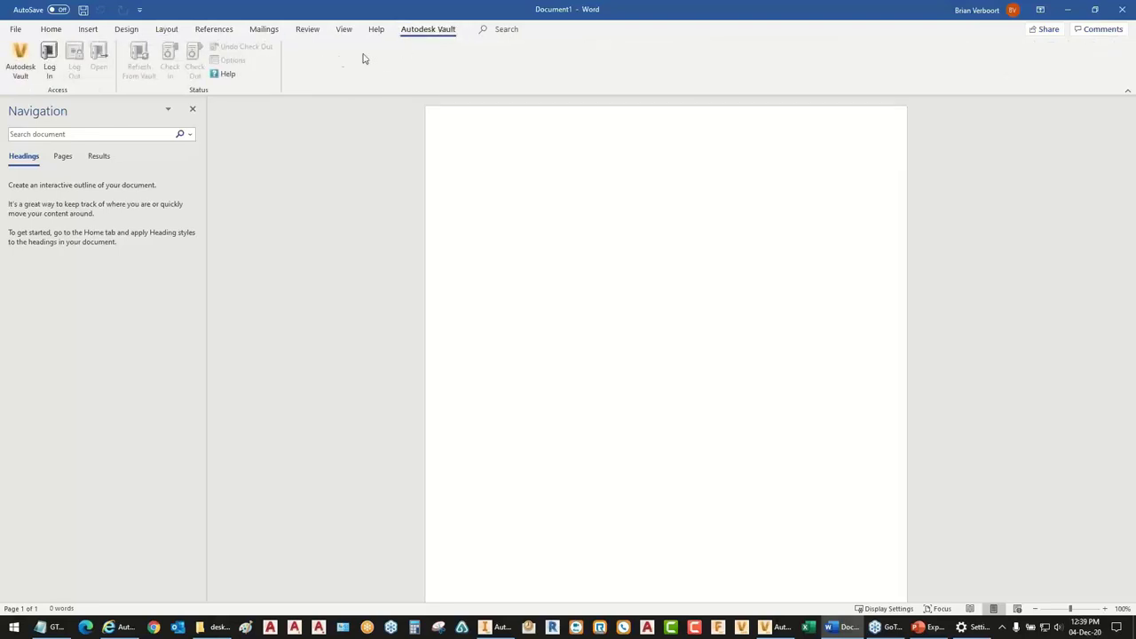
click(50, 60)
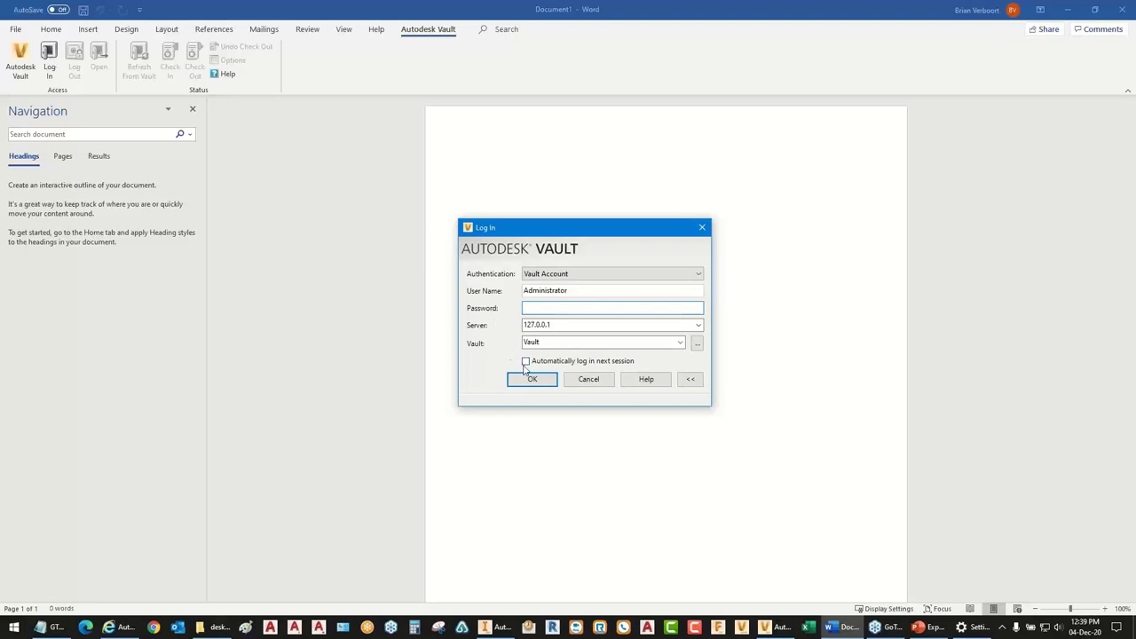
click(531, 380)
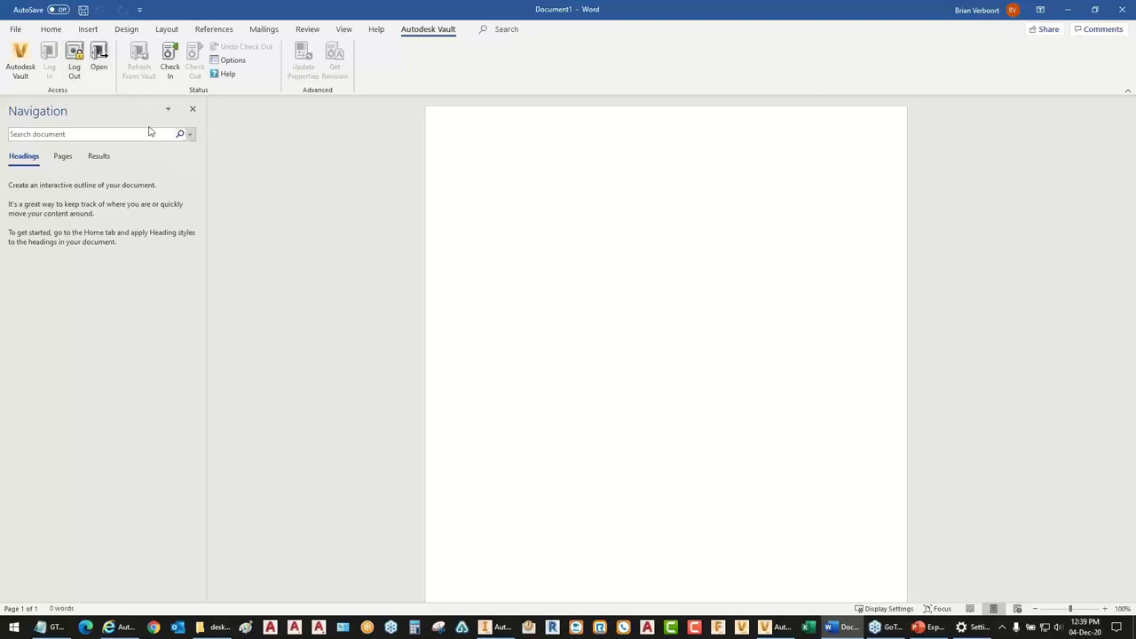
click(83, 11)
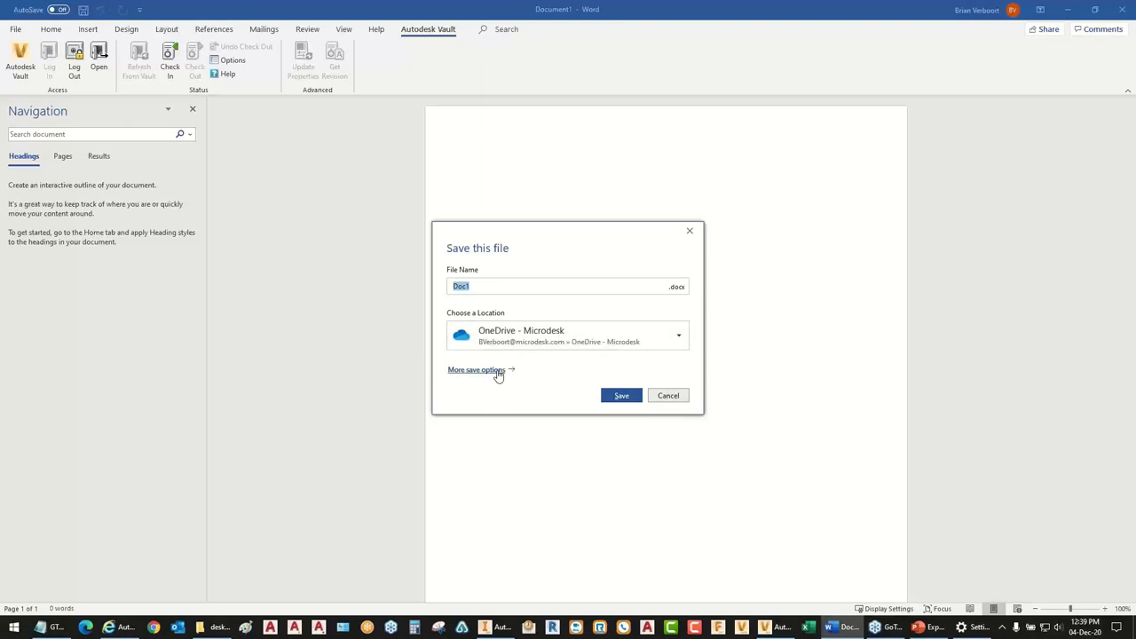
click(489, 287)
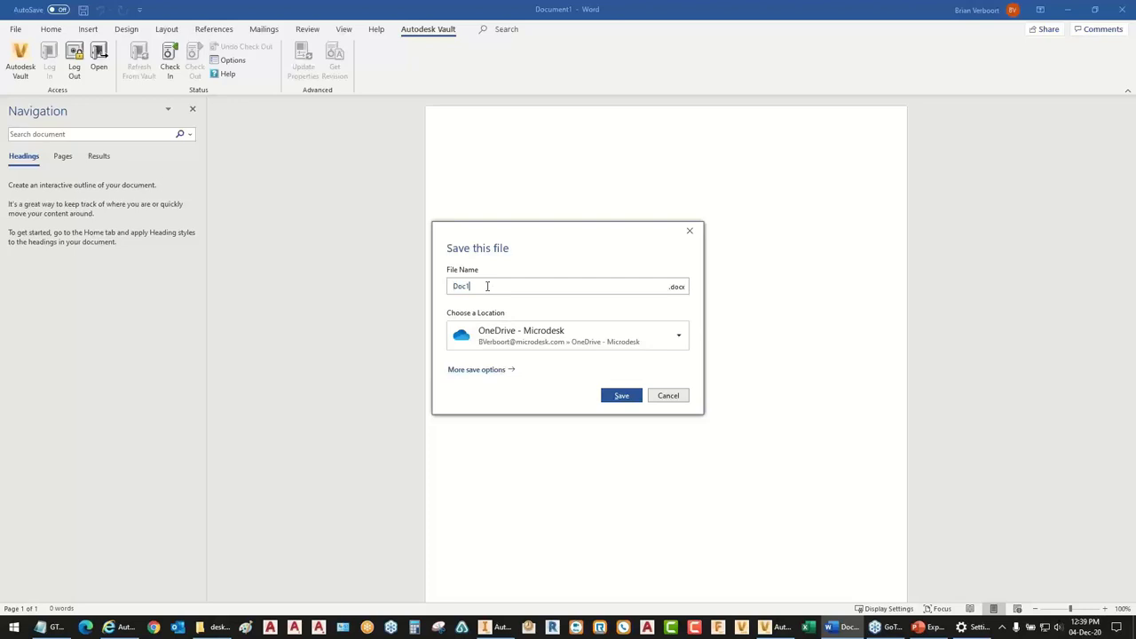
click(497, 371)
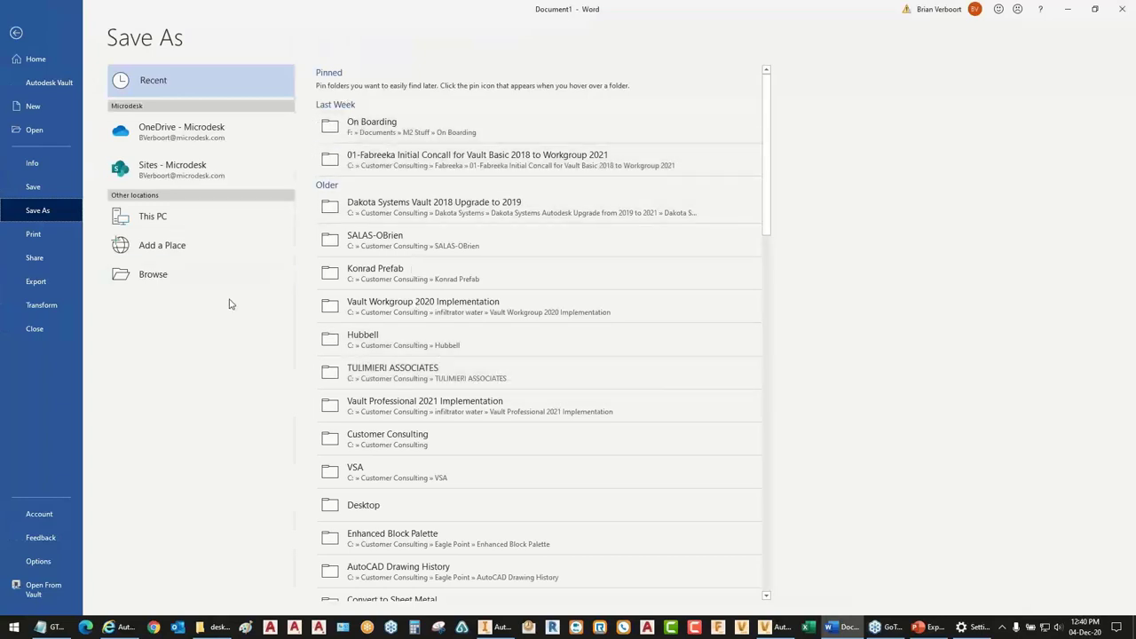
click(16, 33)
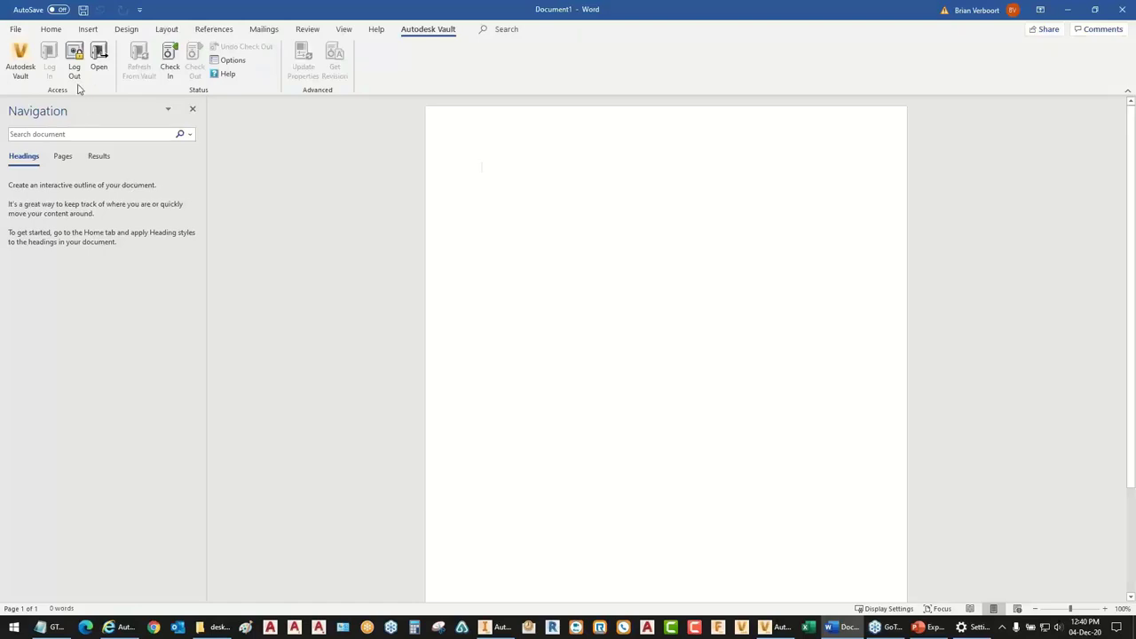
Start checking the new document in to the vault and save it as Doc1.docx in the local Documents folder.
click(170, 66)
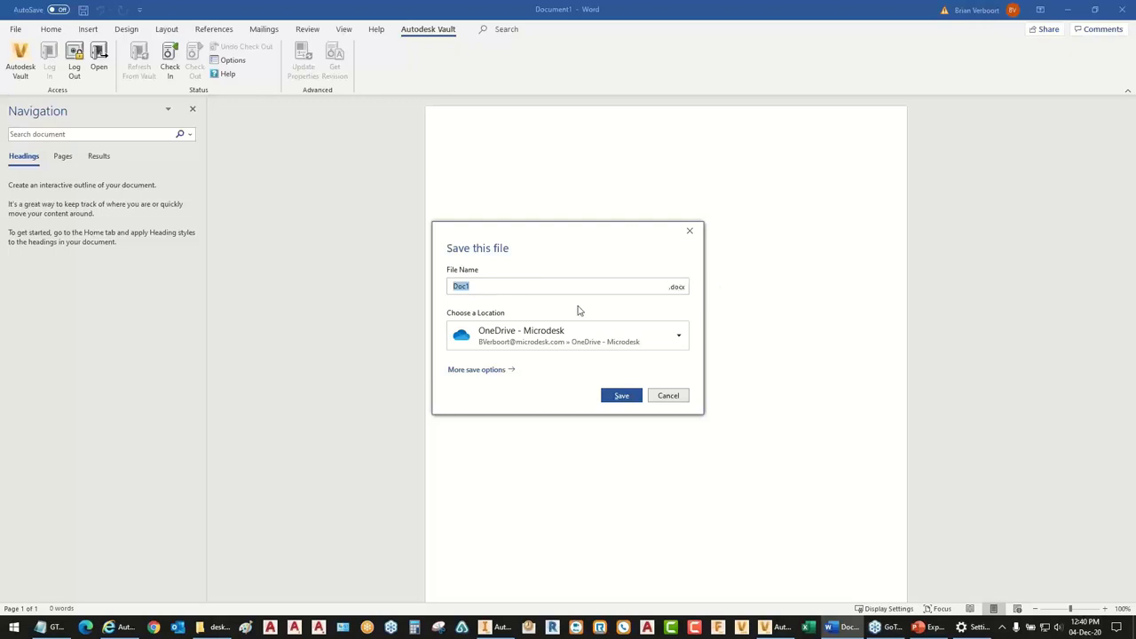
click(679, 338)
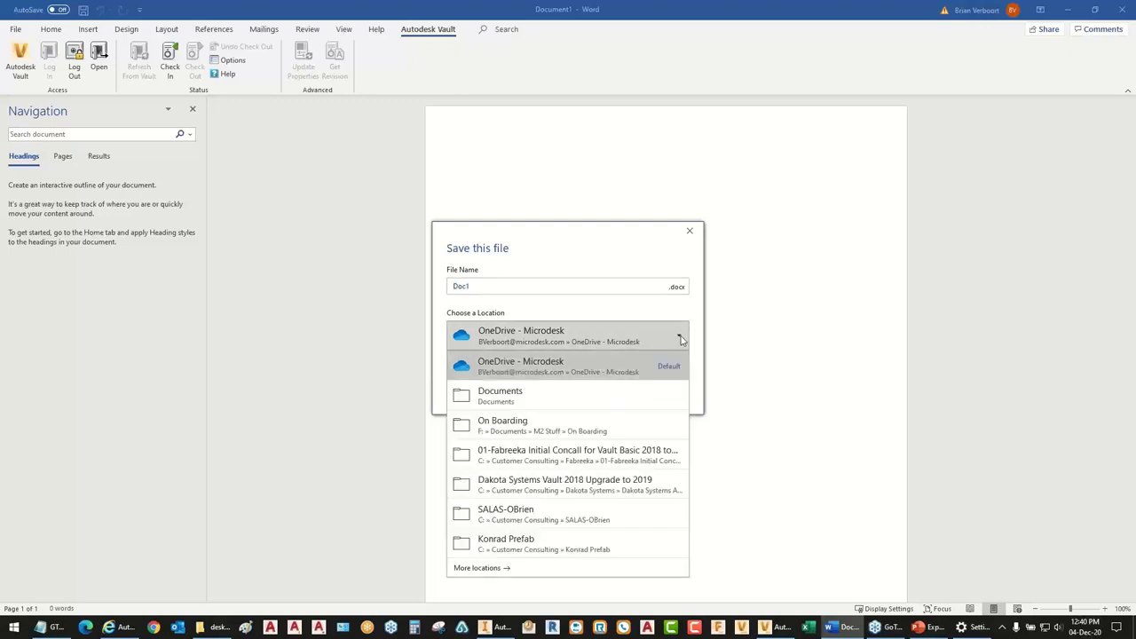
click(503, 396)
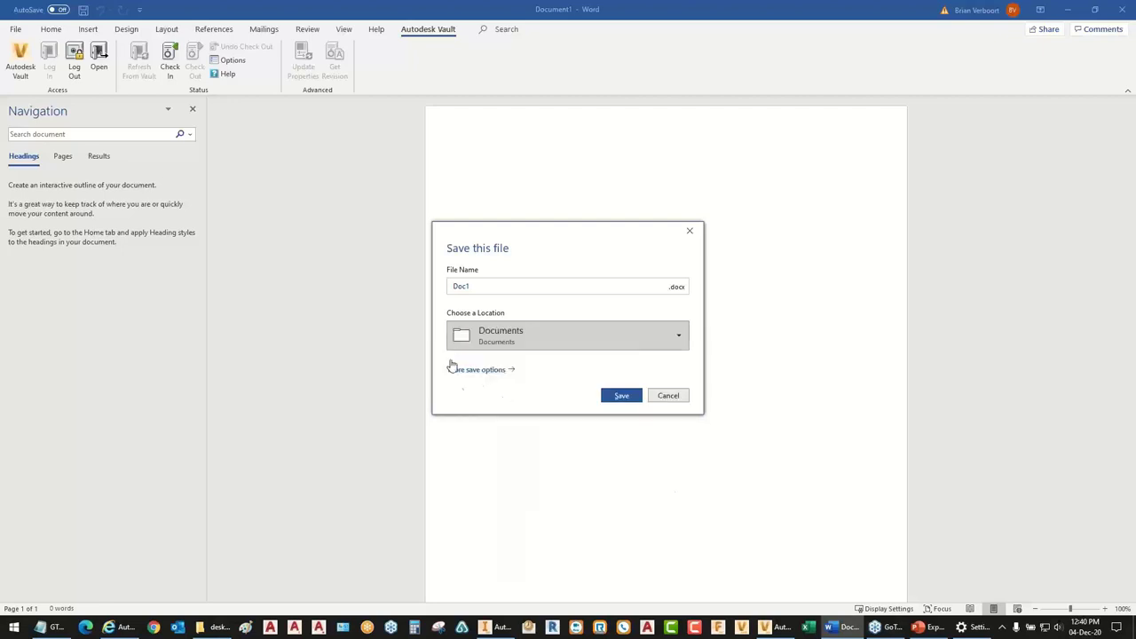
click(619, 396)
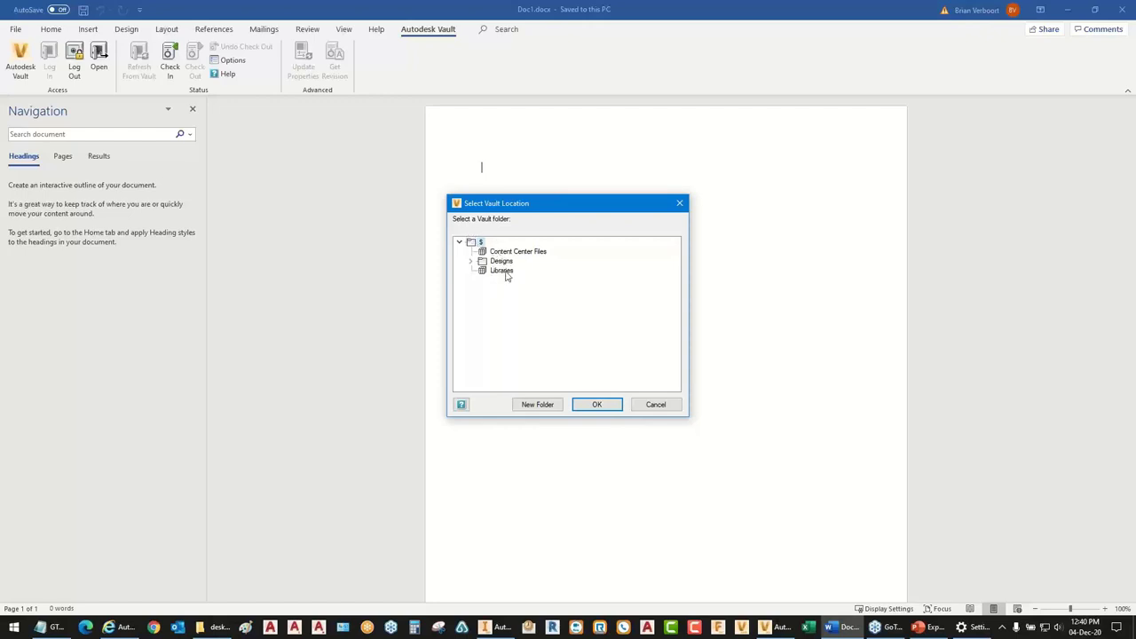
Choose the Documents folder under Designs as the vault location for the new document.
click(471, 262)
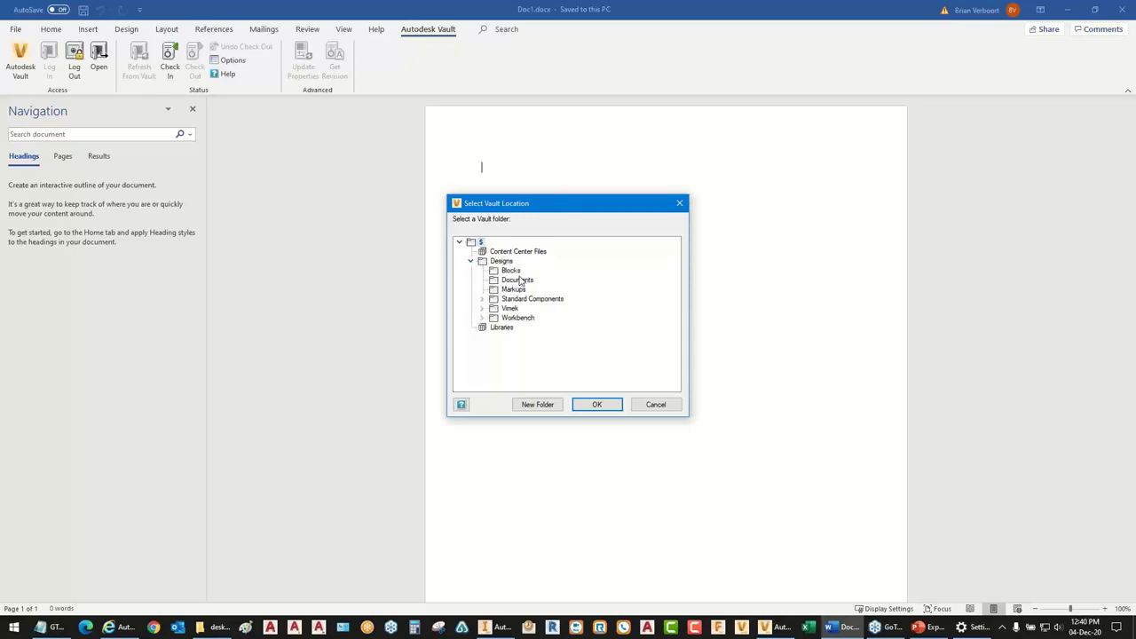
click(516, 281)
click(593, 404)
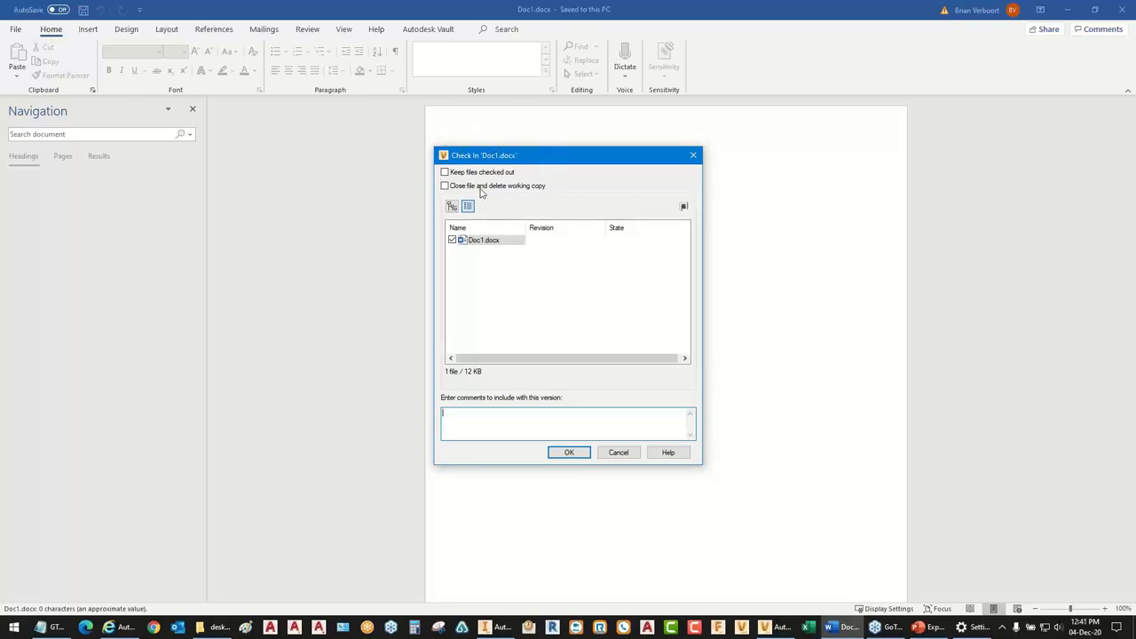
Check in Doc1.docx with the comment "added", closing the file and deleting both its working copy and the original local copy.
click(445, 185)
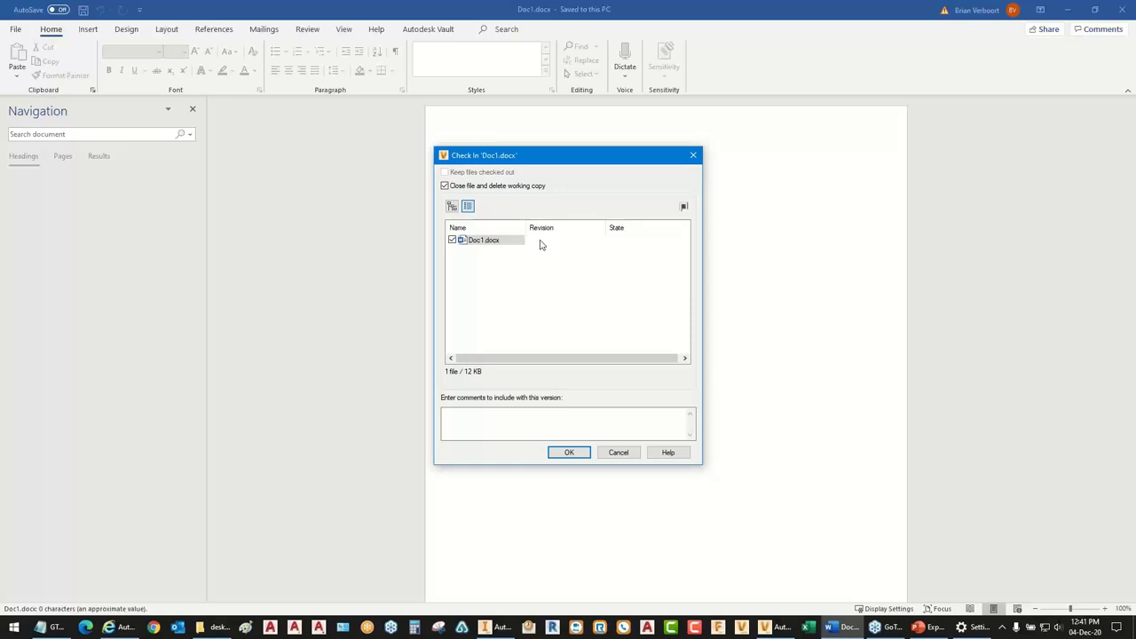
click(488, 421)
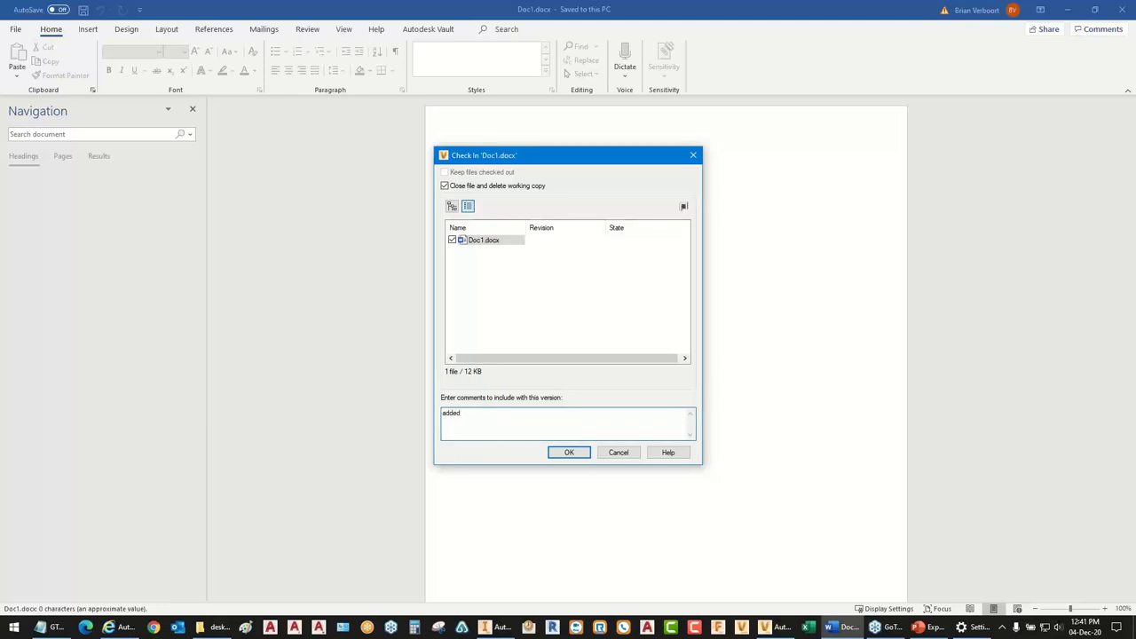
click(570, 453)
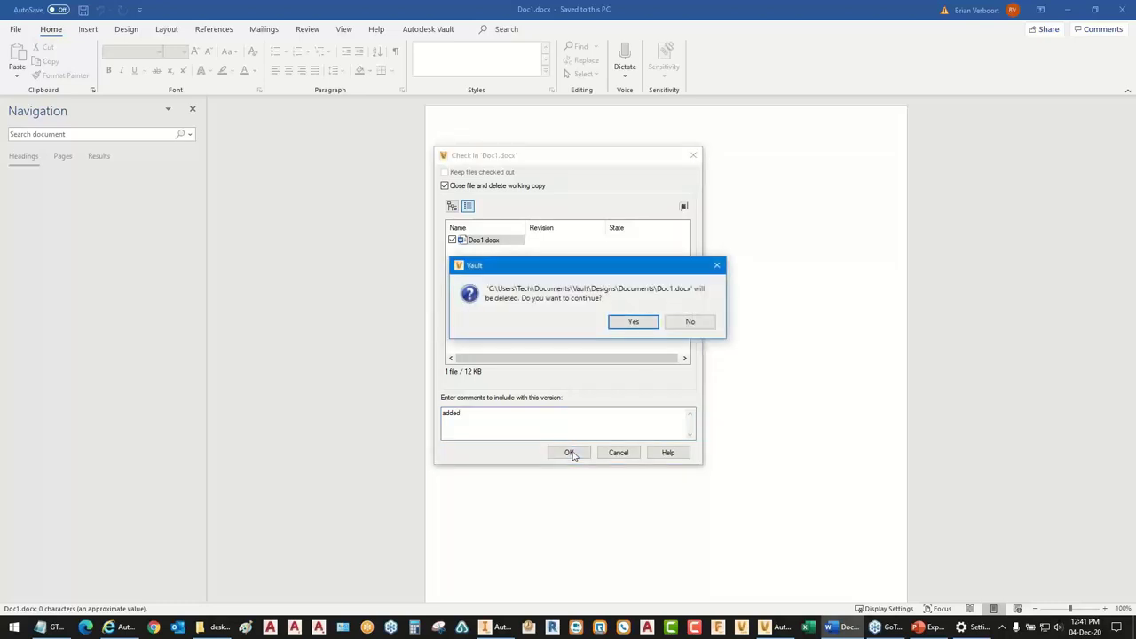
click(639, 321)
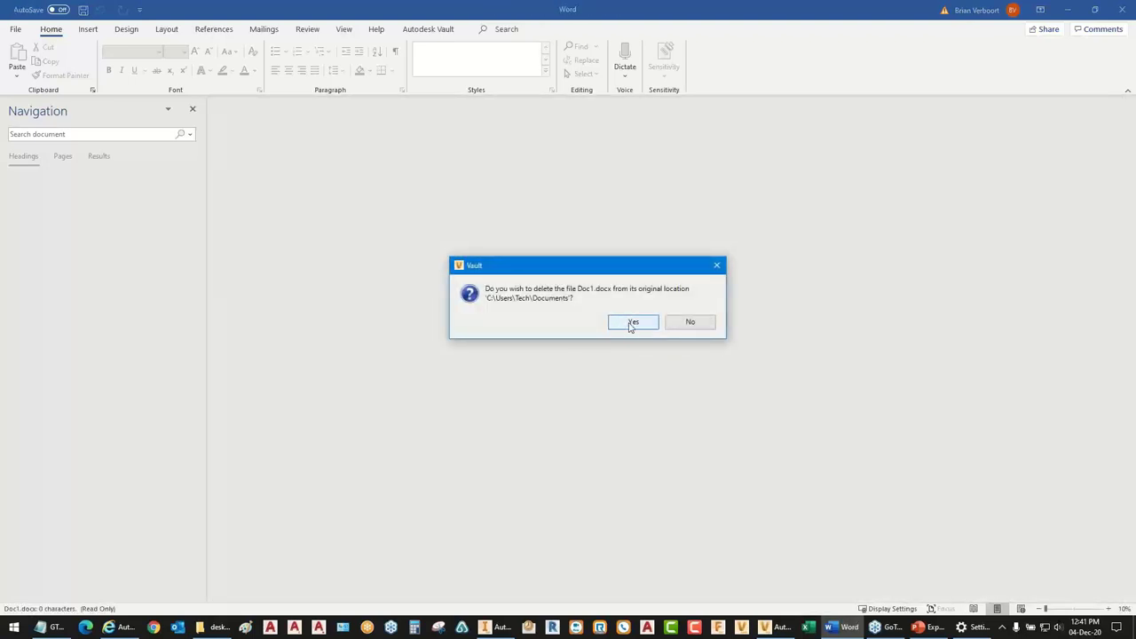
click(629, 325)
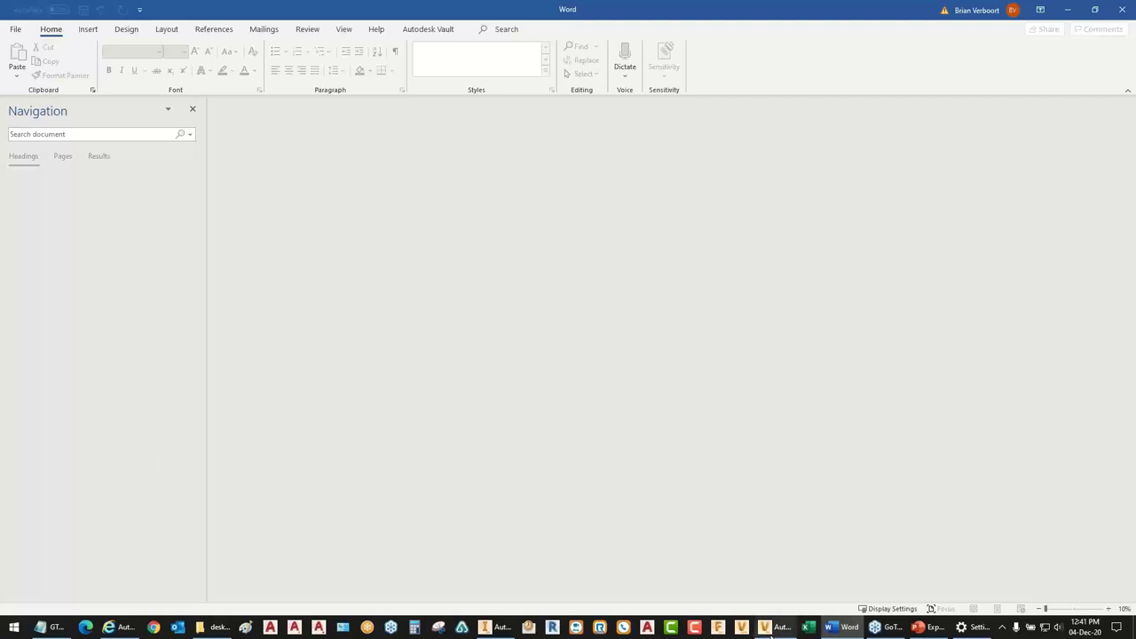
Switch to Autodesk Vault and preview version 1 of Doc1.docx in the Documents folder under Designs.
click(769, 630)
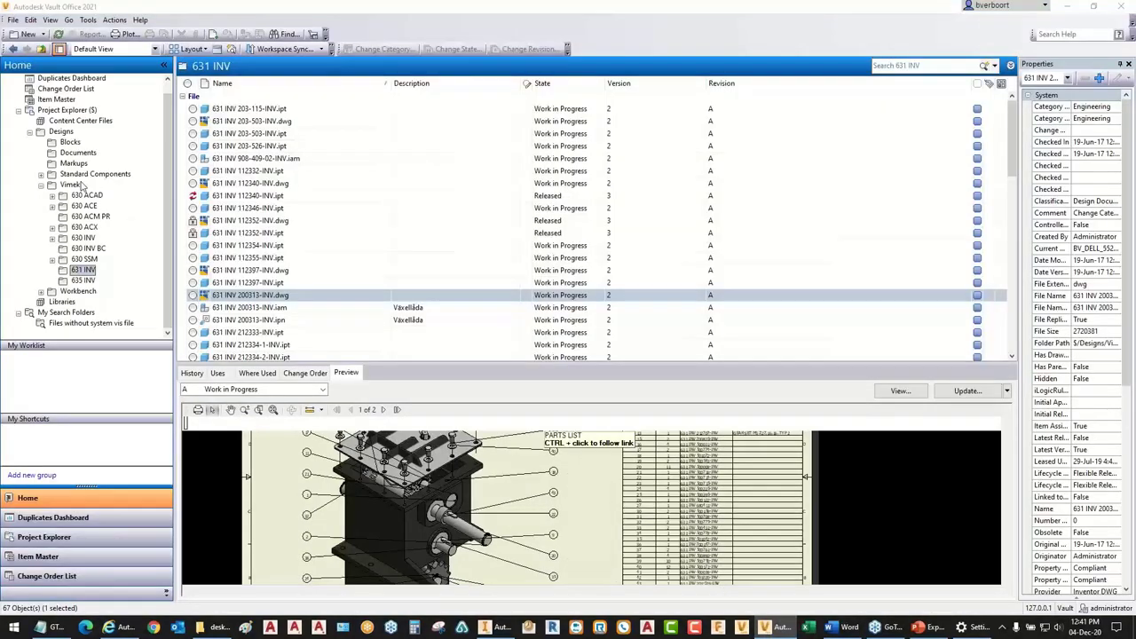
click(80, 153)
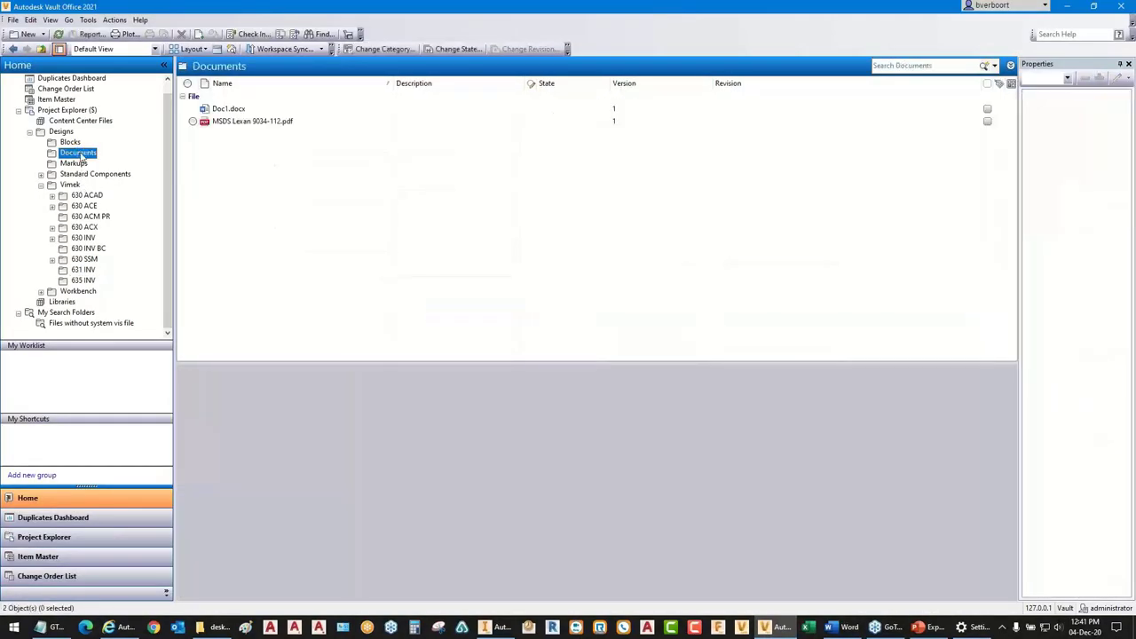
click(257, 110)
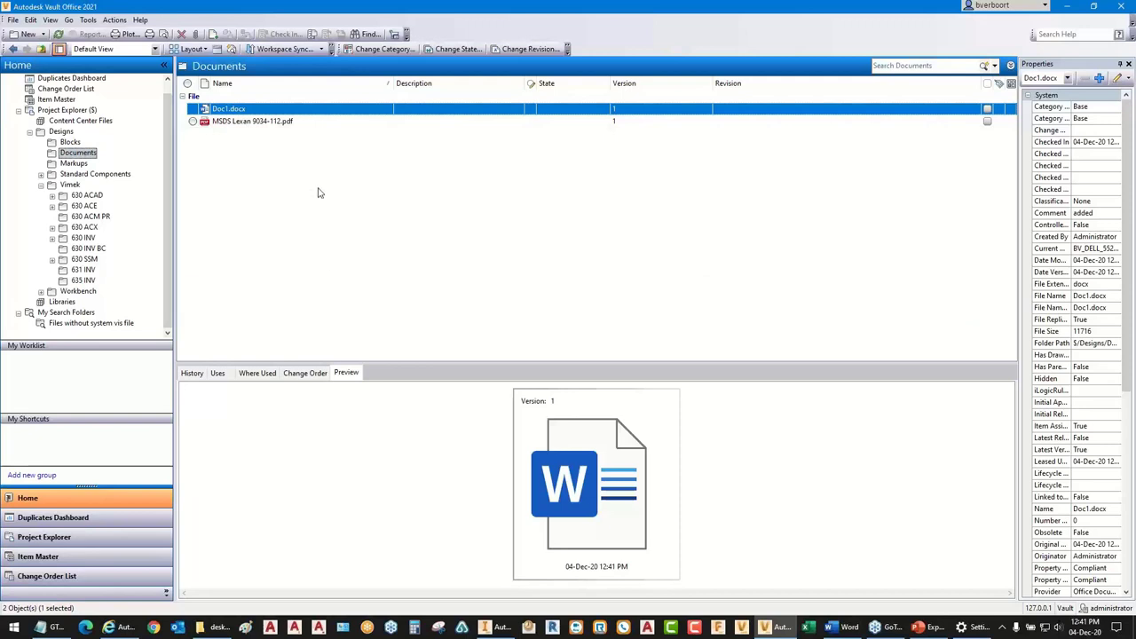
click(347, 380)
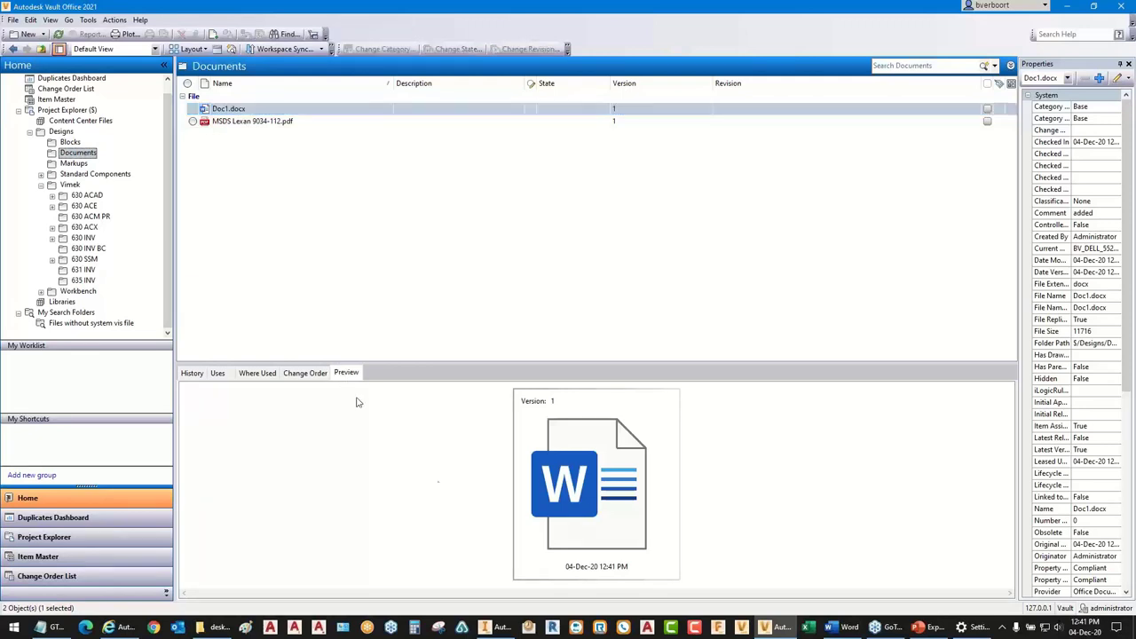
click(599, 477)
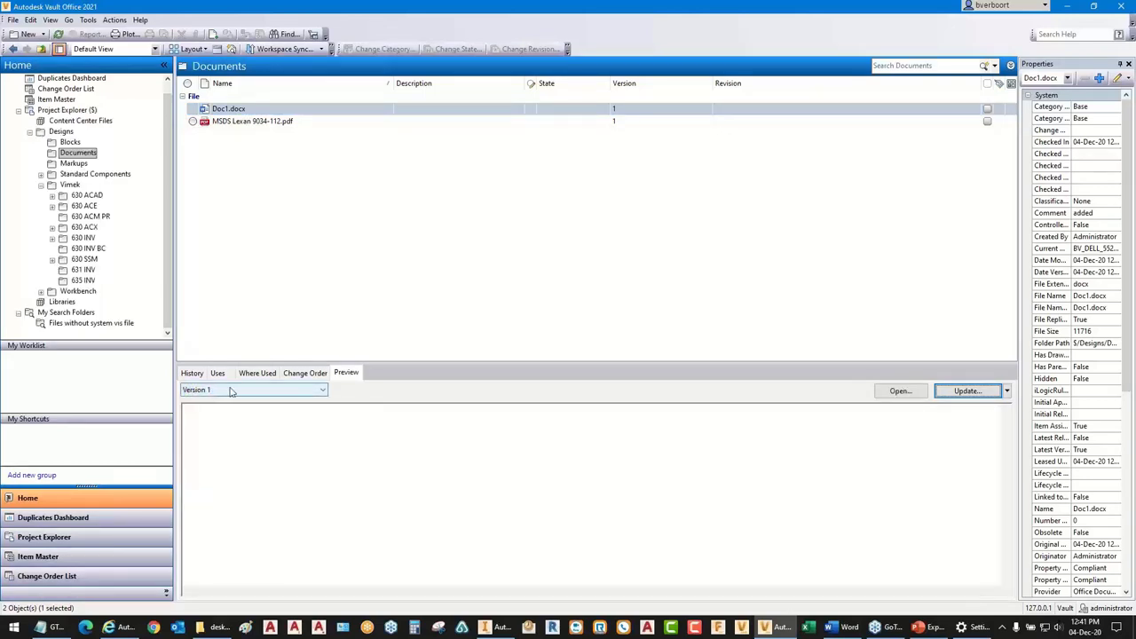
click(324, 393)
click(324, 394)
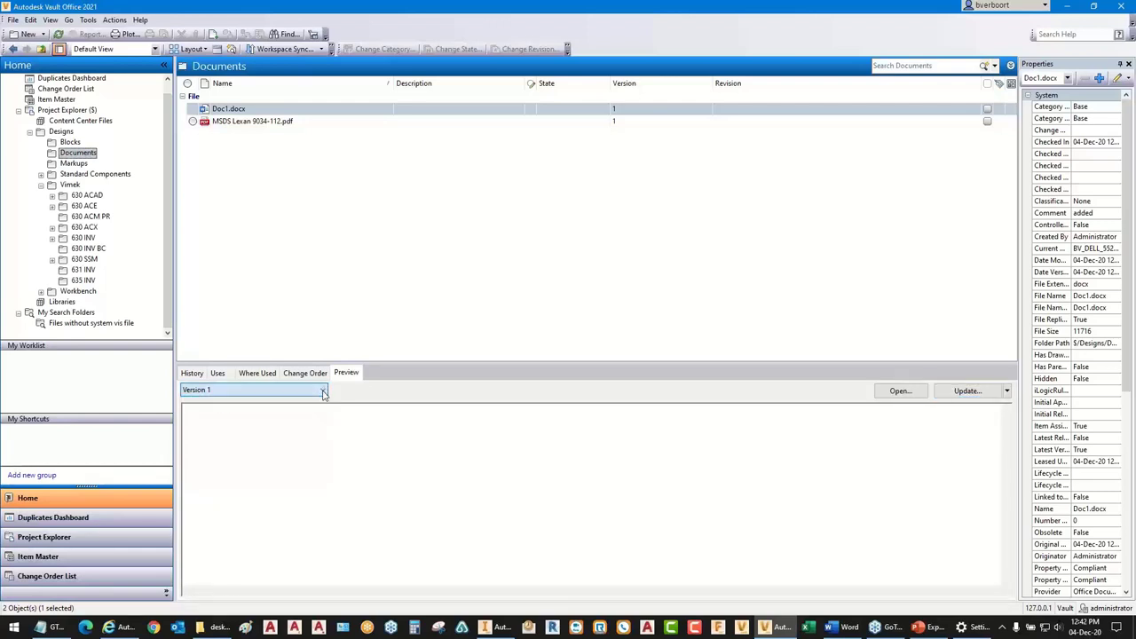
Open the previewed Doc1.docx in Word, add the text "ddfbff" and try to save the document.
click(902, 392)
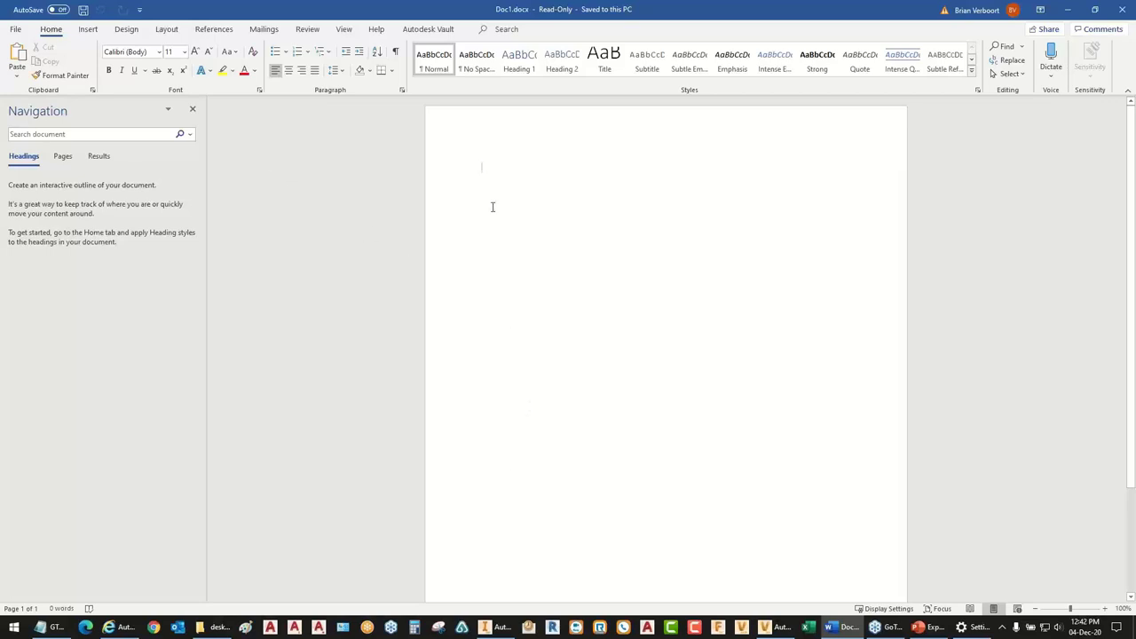
text(ddfbff)
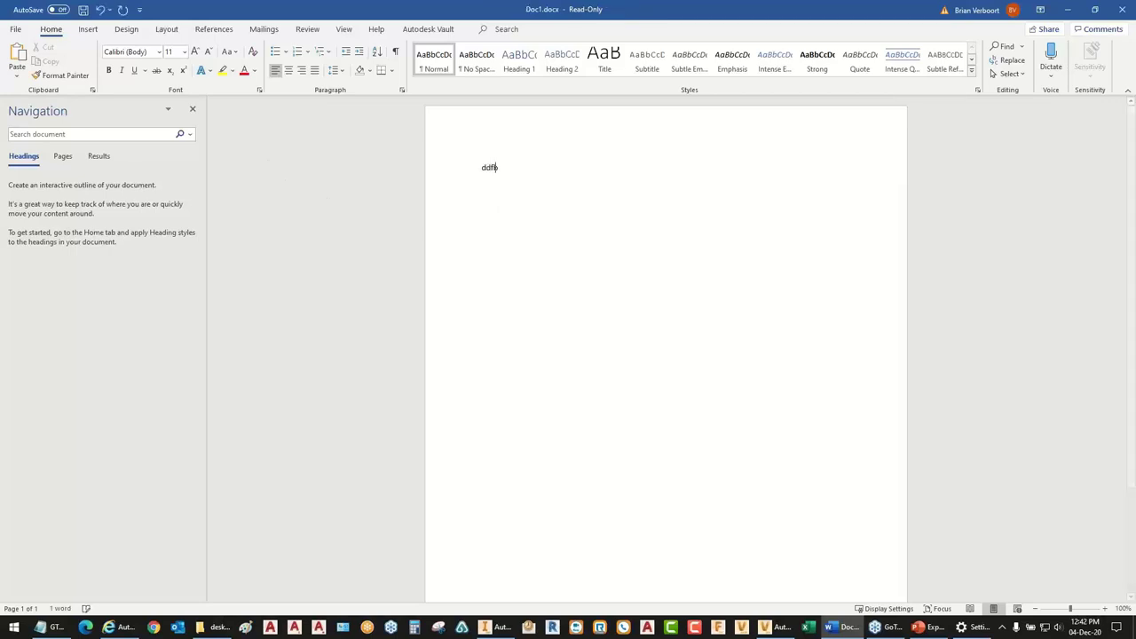
click(387, 197)
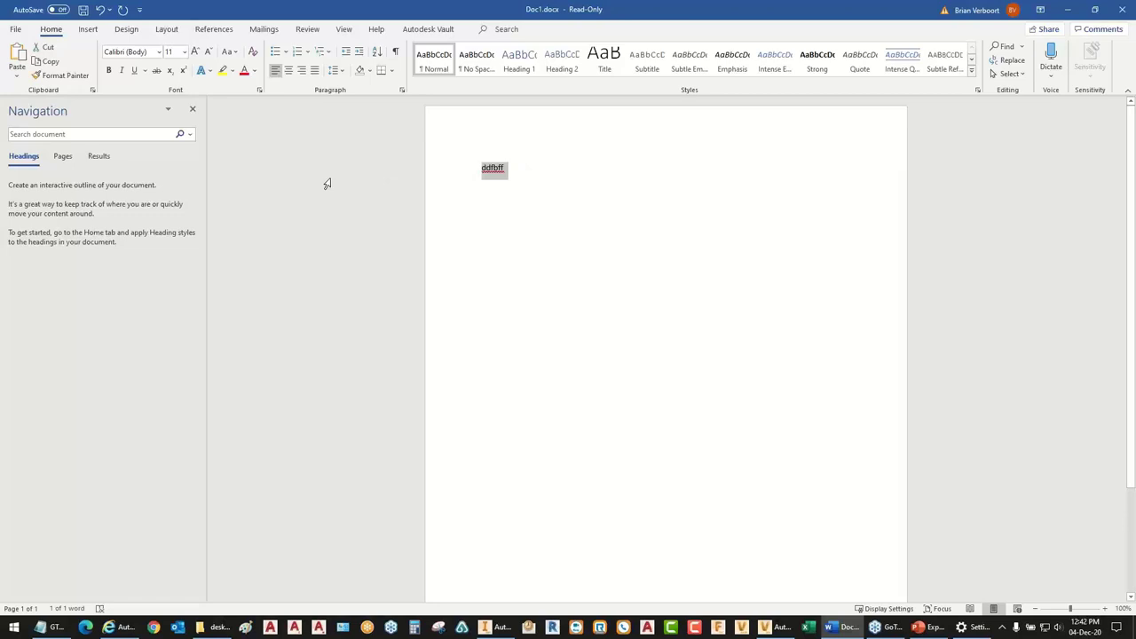
click(84, 10)
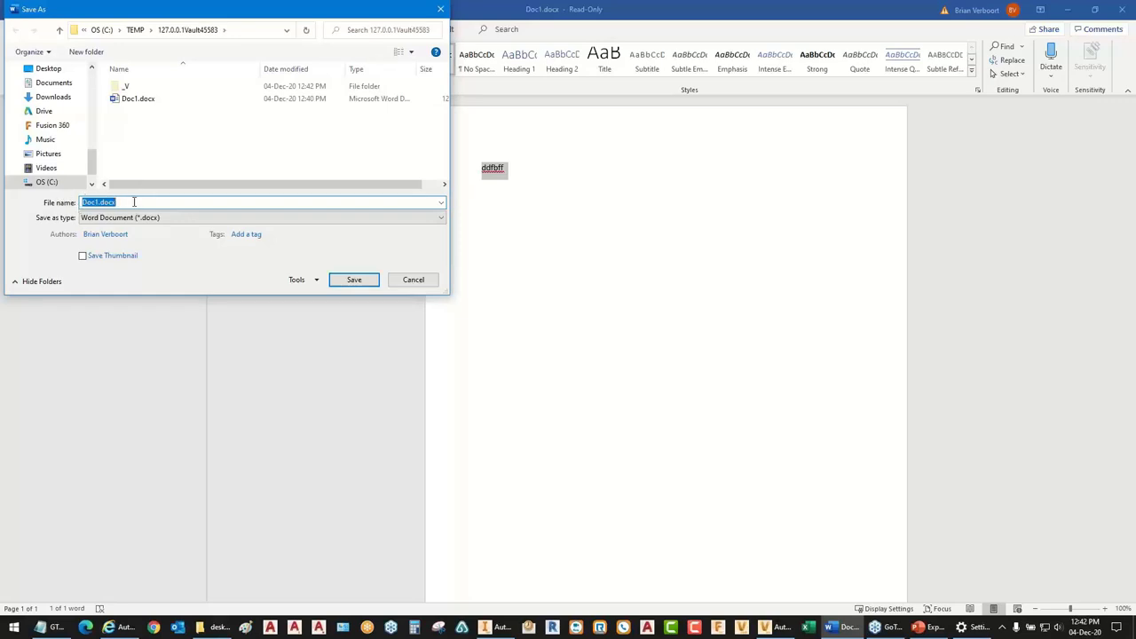
click(407, 284)
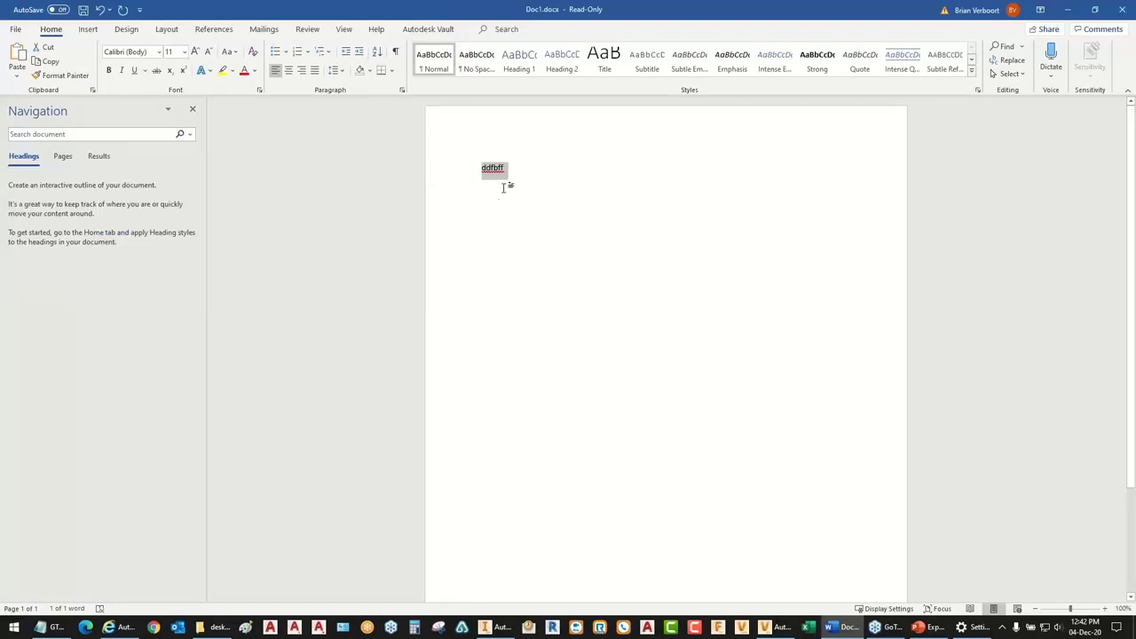
Try to check the edited document in to the vault, saving it as Doc1.docx in the 127.0.0.1Vault45583 temp folder.
click(414, 31)
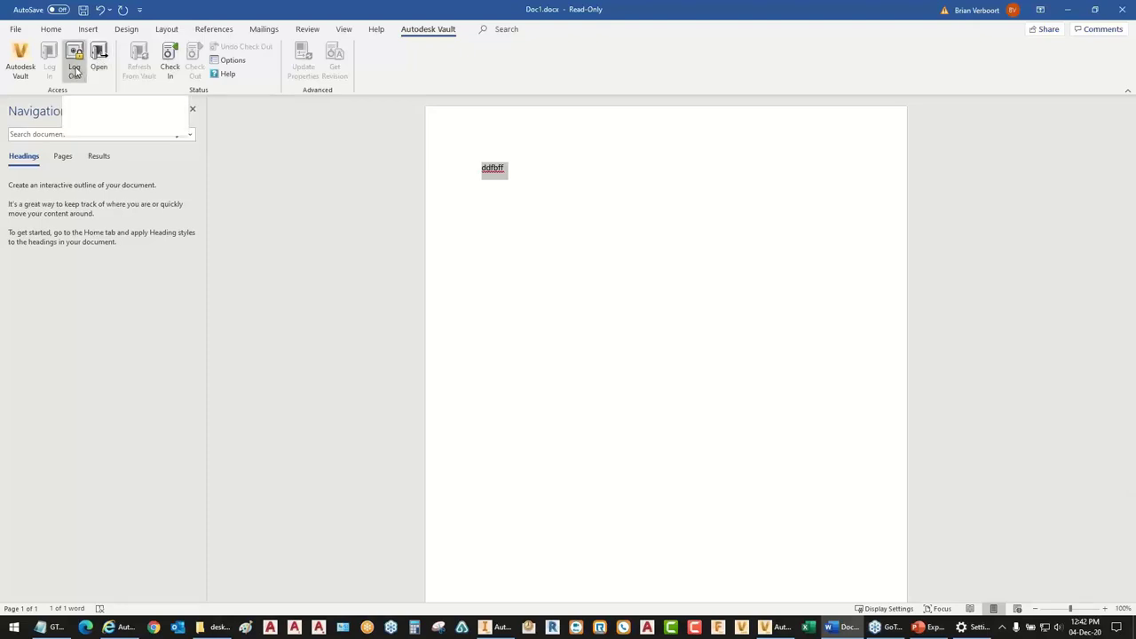
click(170, 64)
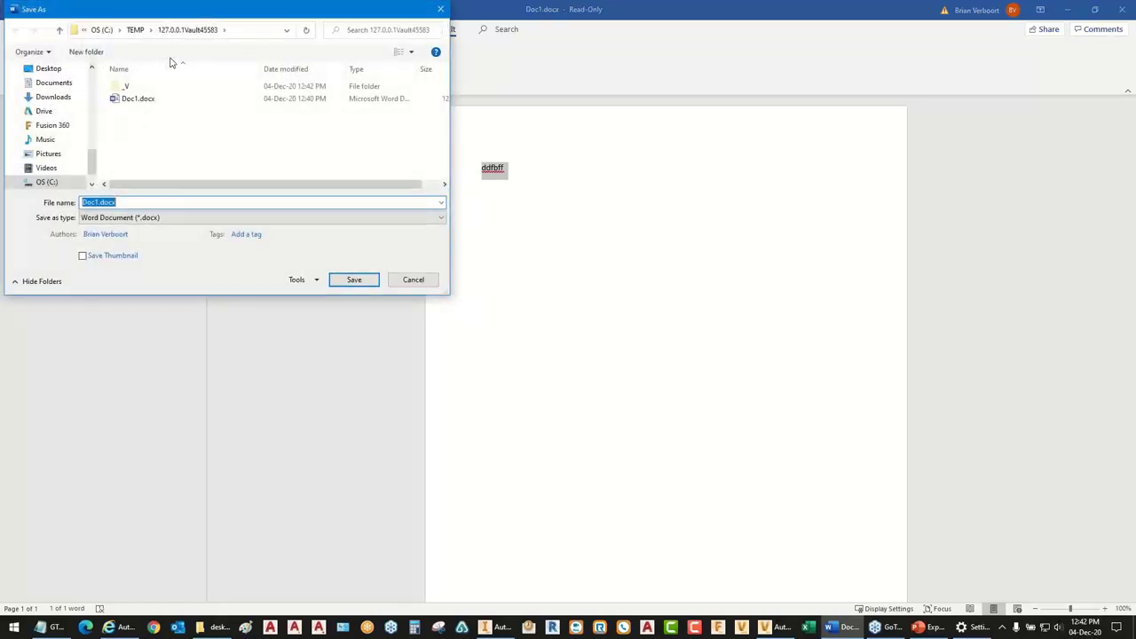
click(402, 281)
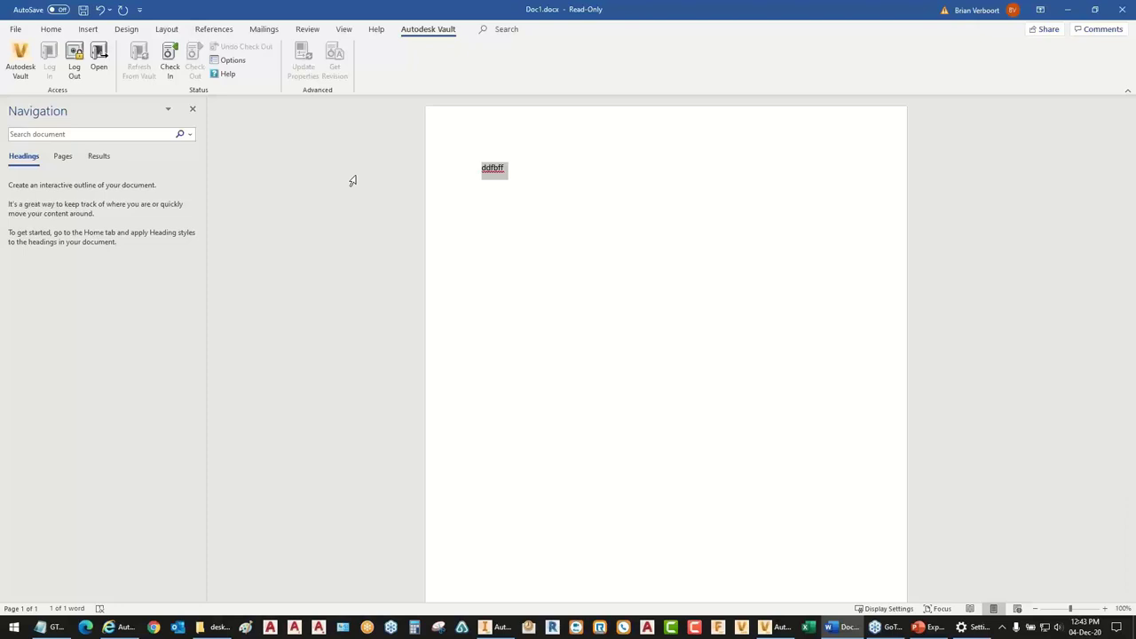
click(171, 73)
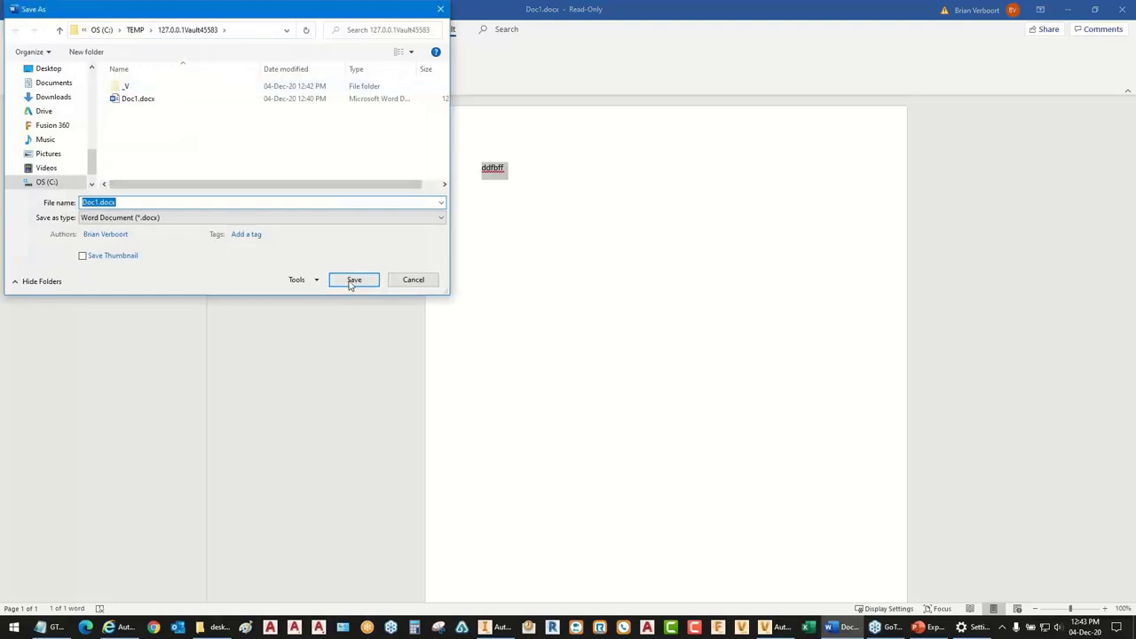
click(354, 281)
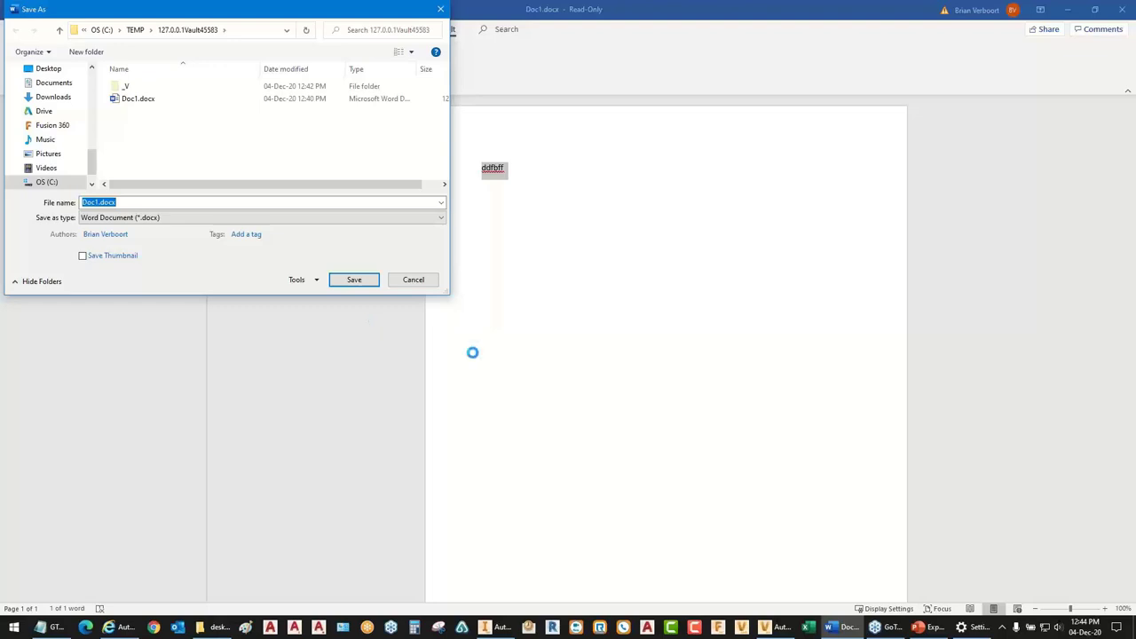
Switch to the PowerPoint presentation and show the Contact Us slide.
click(917, 629)
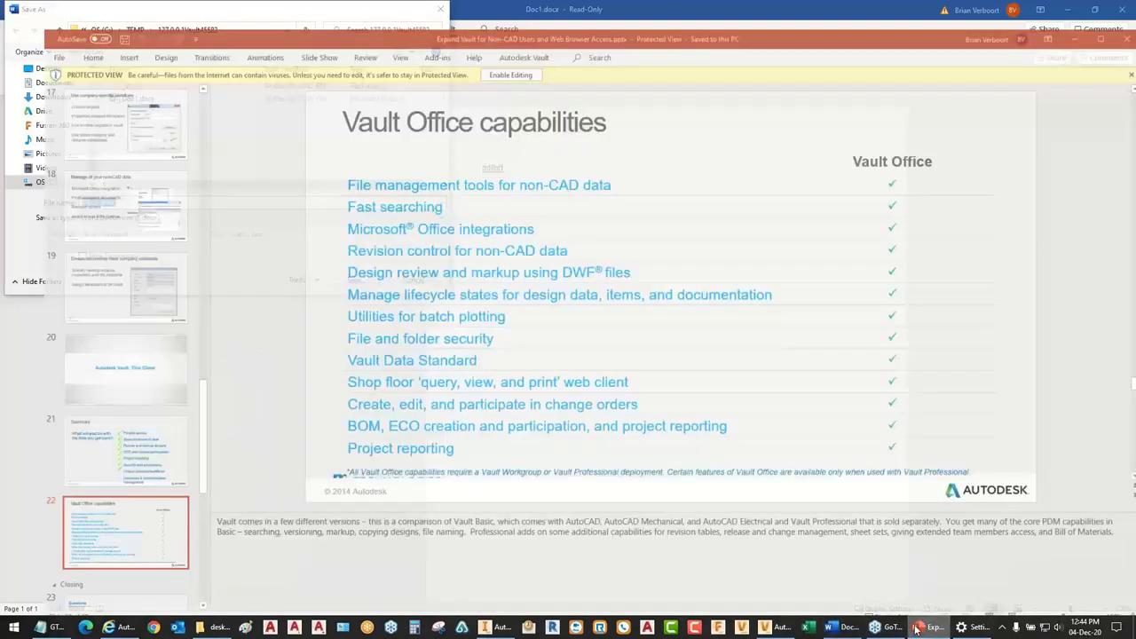
scroll(96, 417, down, 3)
click(111, 488)
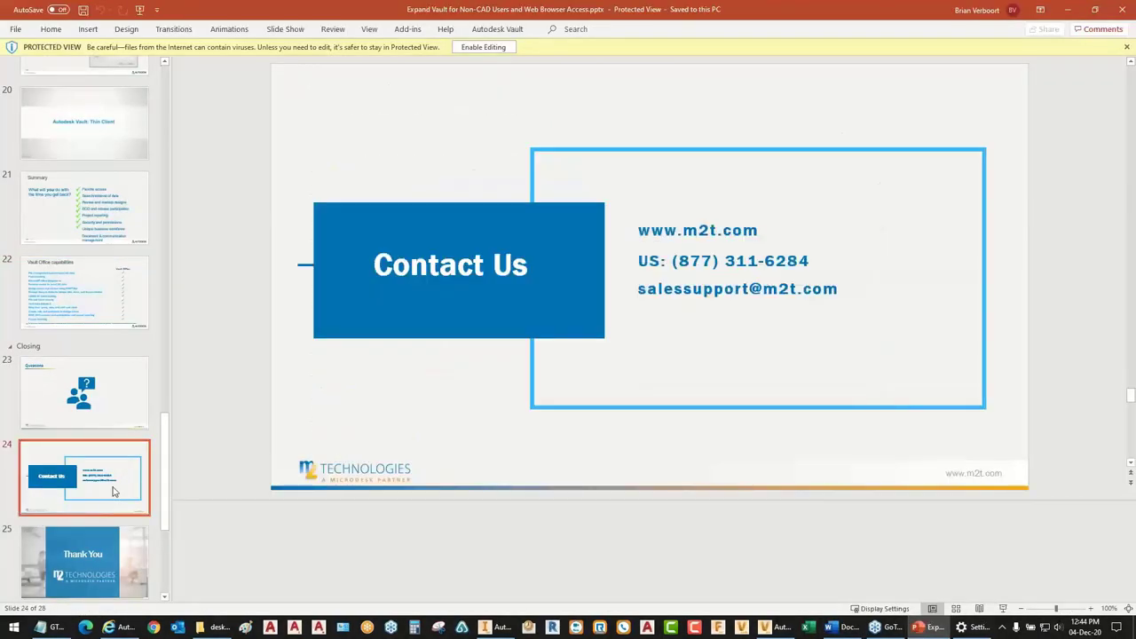